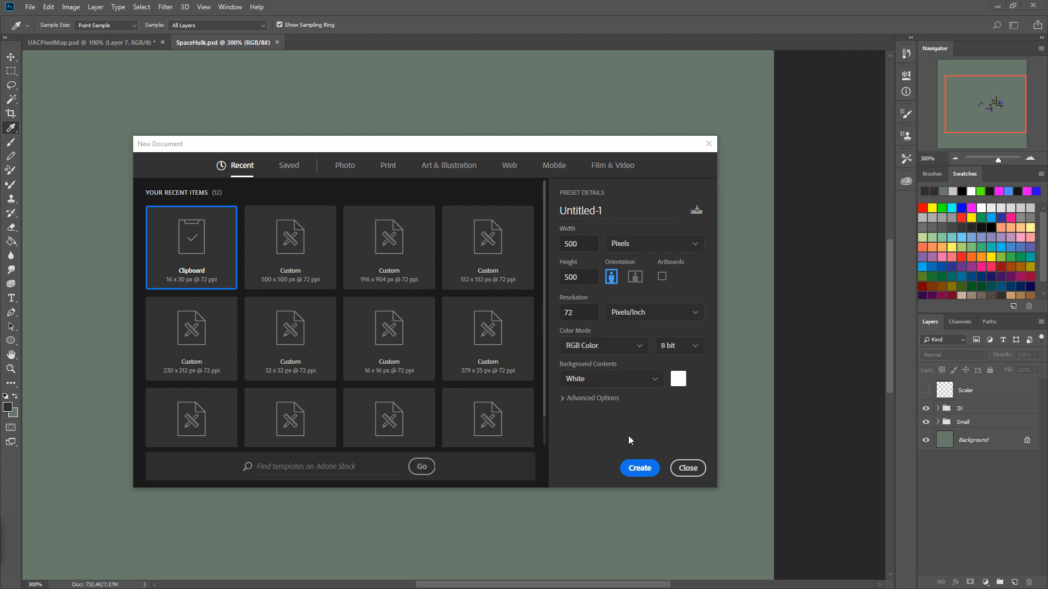
- Create a 500 × 500 pixel RGB document at 72 ppi with a white background, then view the Space Hulk reference image in the browser
left_click(639, 468)
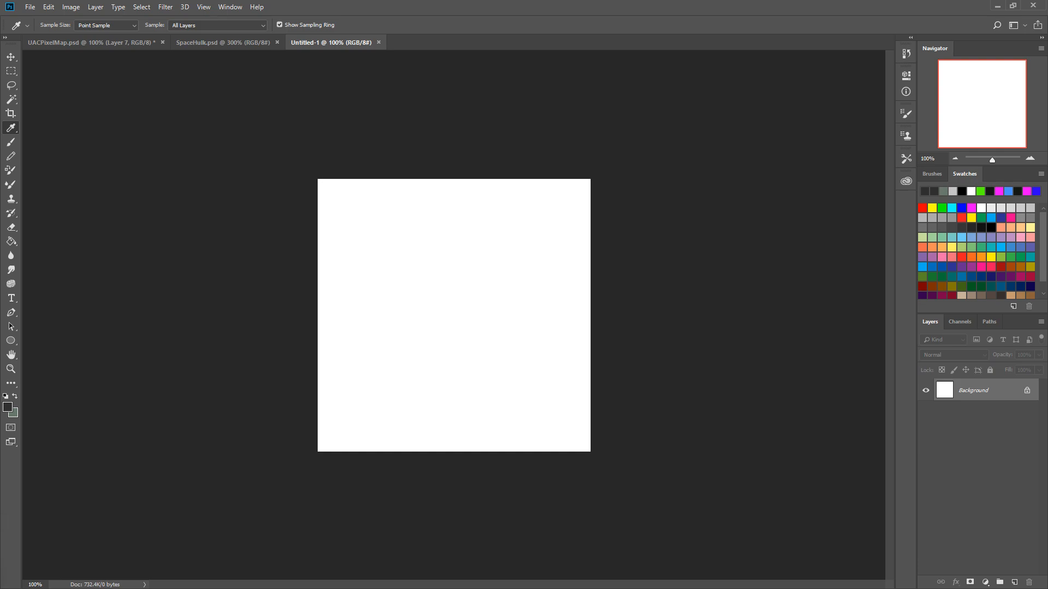
key("alt+Tab")
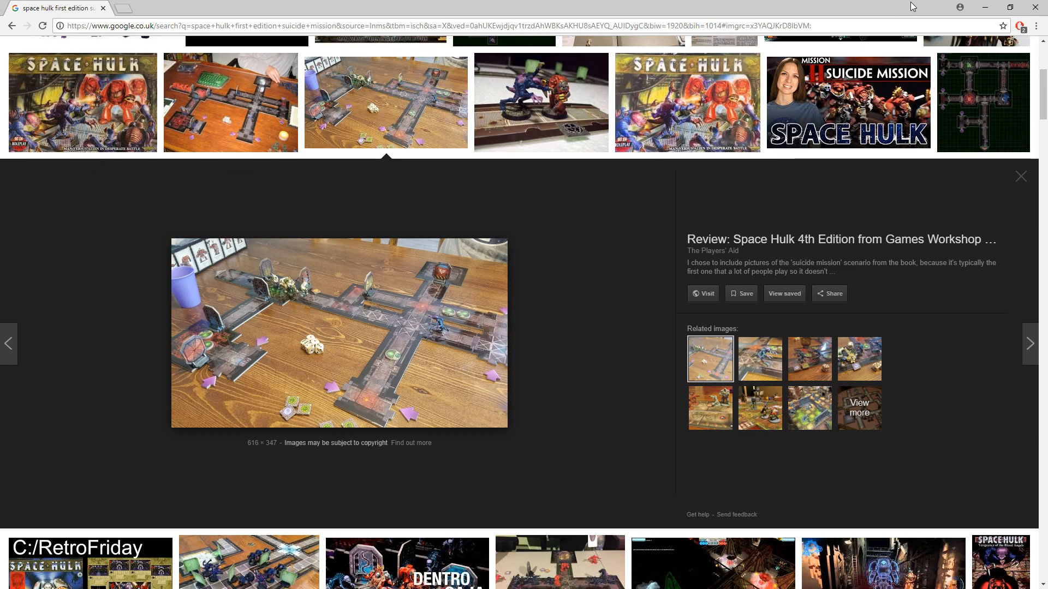
left_click(982, 10)
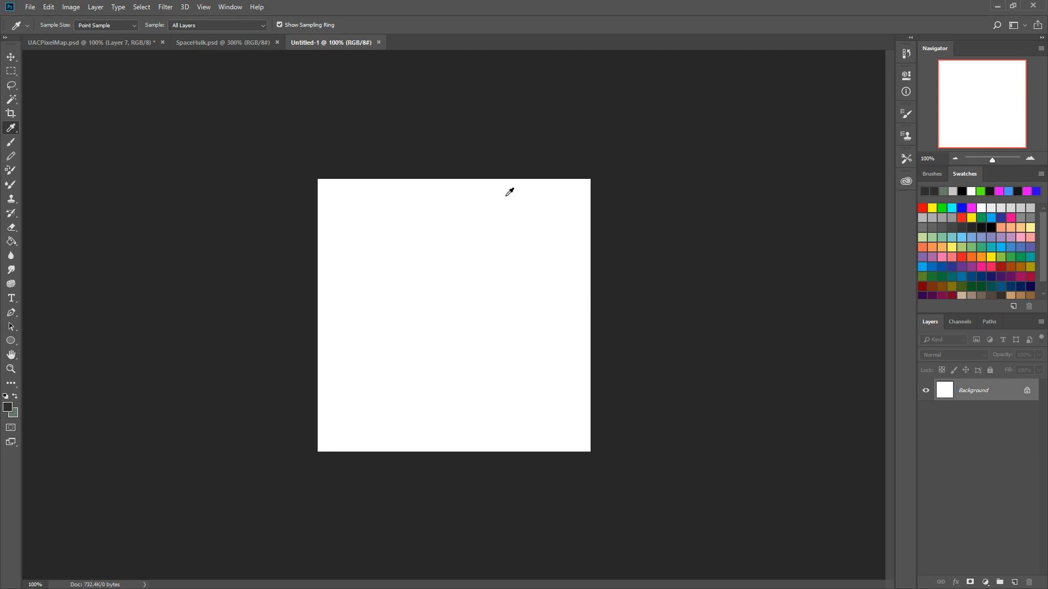
- Make grey-green 677a6a the foreground colour and fill the canvas background with it
left_click(14, 397)
left_click(10, 408)
left_click_drag(33, 109, 244, 361)
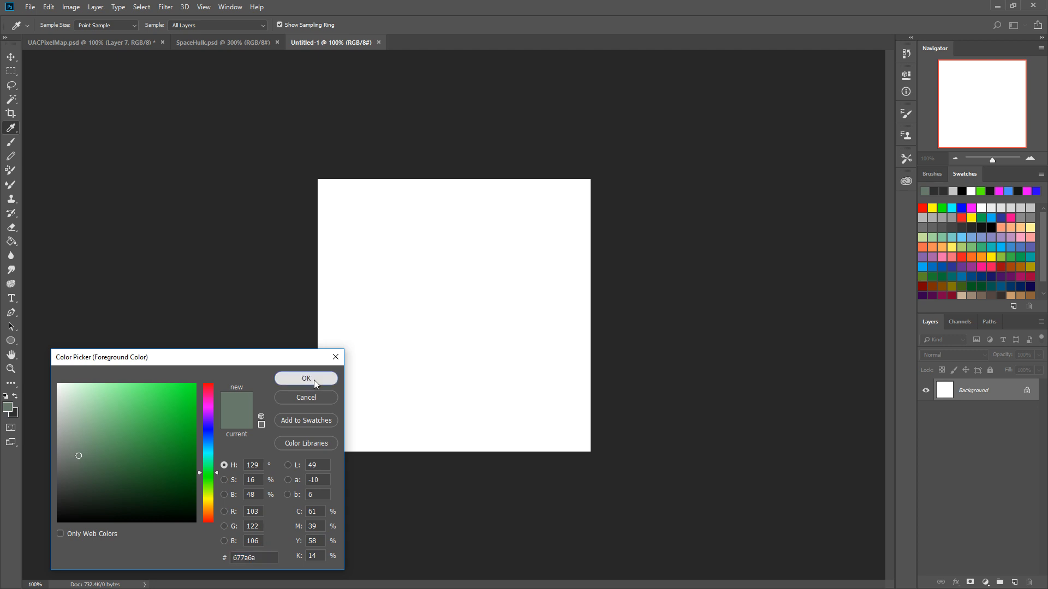
left_click(316, 380)
key("g")
left_click(458, 336)
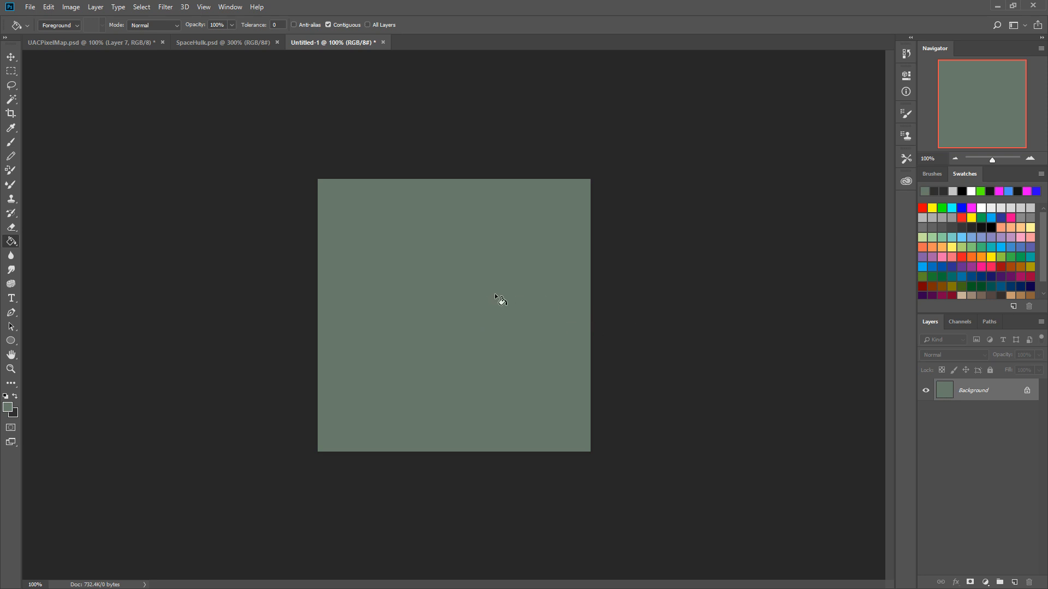
- Zoom the canvas to 1600% and toggle the pixel grid off and on to examine the individual pixels
left_click_drag(992, 160, 1008, 161)
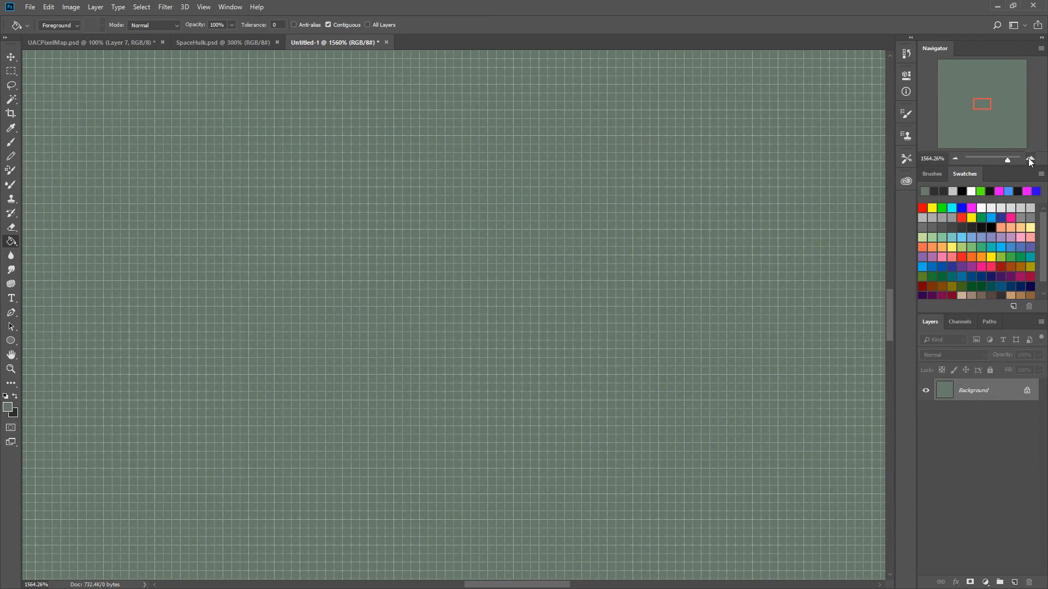
left_click(1030, 159)
left_click(956, 159)
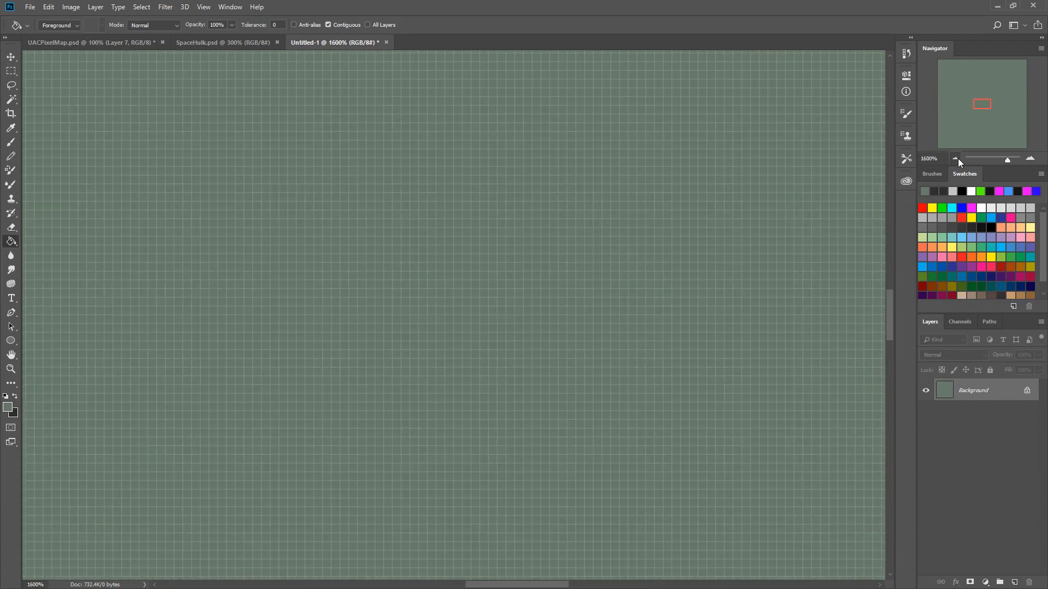
left_click(1027, 159)
key("ctrl+h")
key("ctrl+h")
key("ctrl+h")
key("ctrl+h")
key("ctrl+h")
key("ctrl+h")
- Add a new layer above the background and name it Map
left_click(1015, 584)
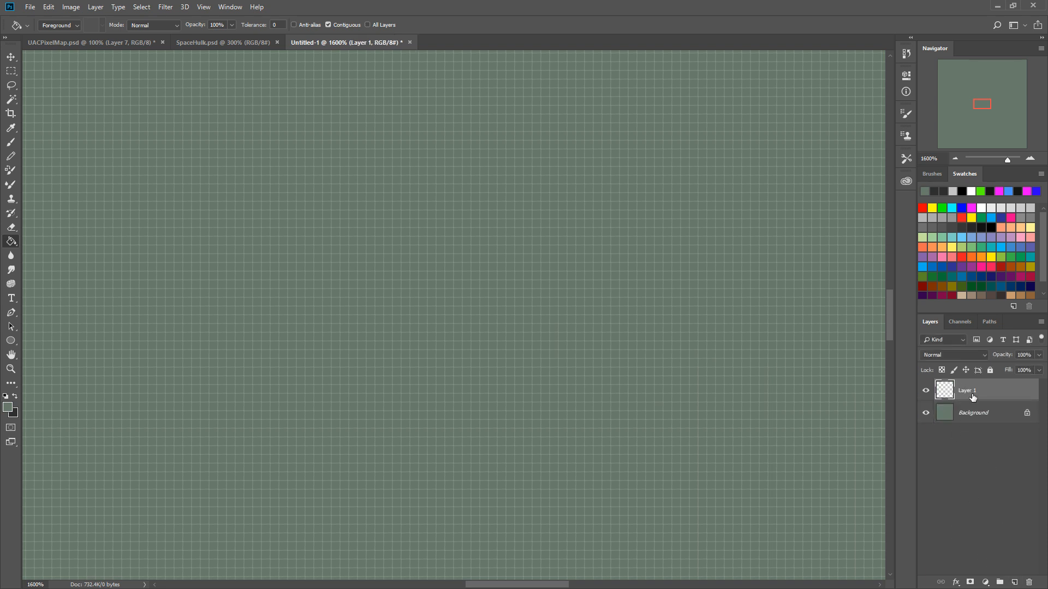
double_click(967, 392)
type("Map")
key("Return")
- Swap the foreground and background colours, try a soft 13 px brush stroke on the Map layer, and undo the stroke
left_click(11, 141)
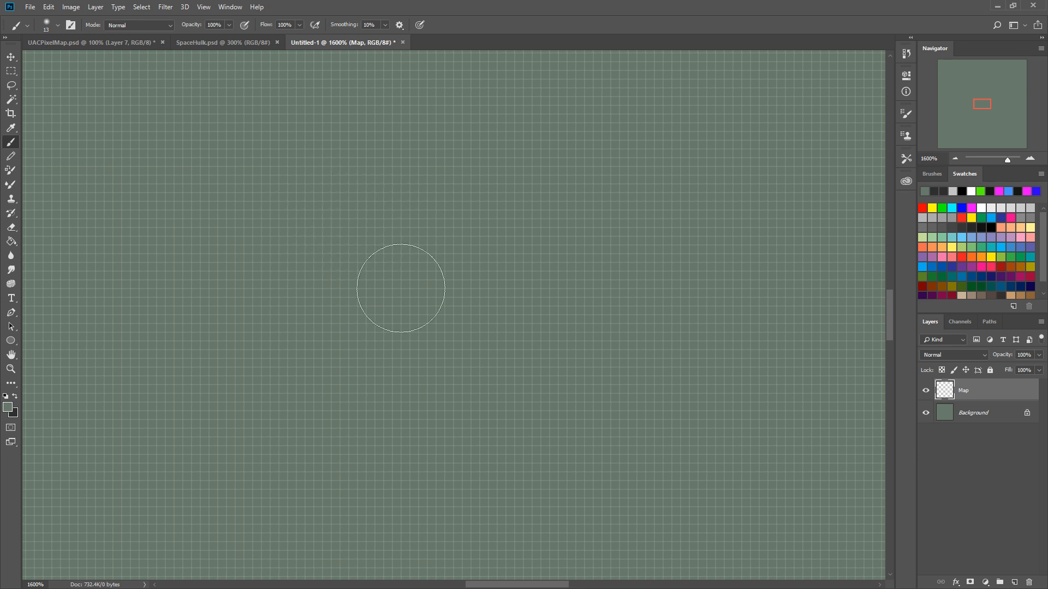
left_click(6, 396)
mouse_move(407, 240)
left_mouse_down()
mouse_move(459, 239)
mouse_move(409, 247)
mouse_move(377, 309)
mouse_move(451, 274)
mouse_move(374, 243)
left_mouse_up()
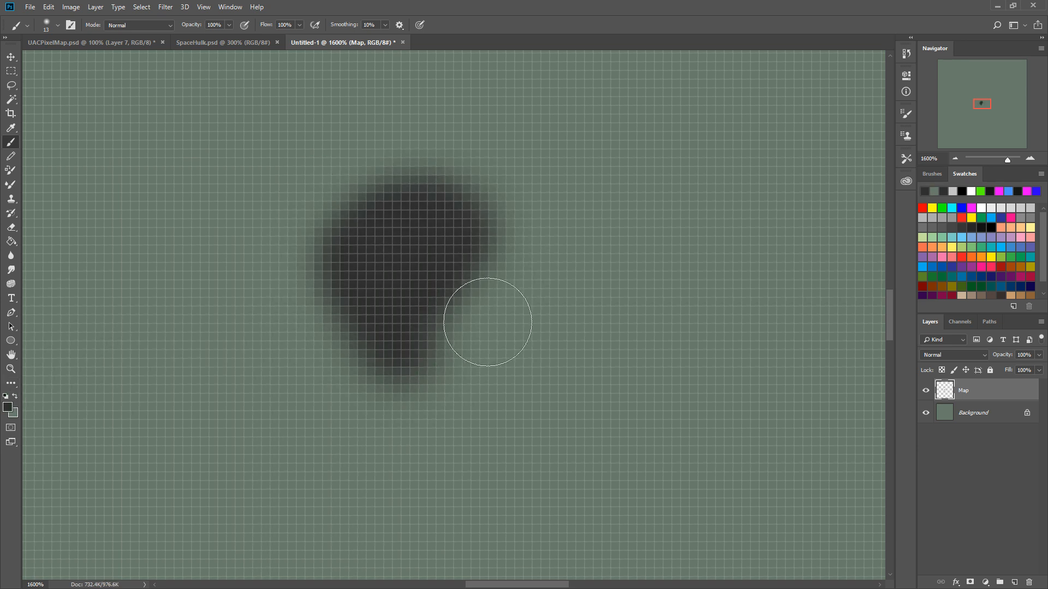
key("ctrl+z")
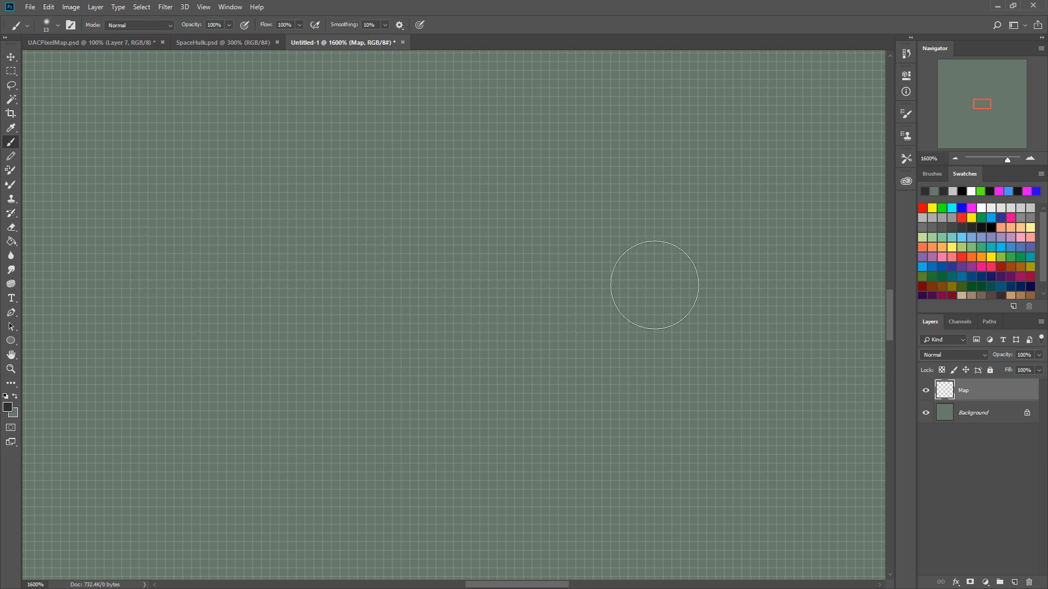
- Switch to the Pencil tool, keeping dark grey 2f2f2f as the foreground colour and the 1 px tip at 100% hardness
left_click(12, 158)
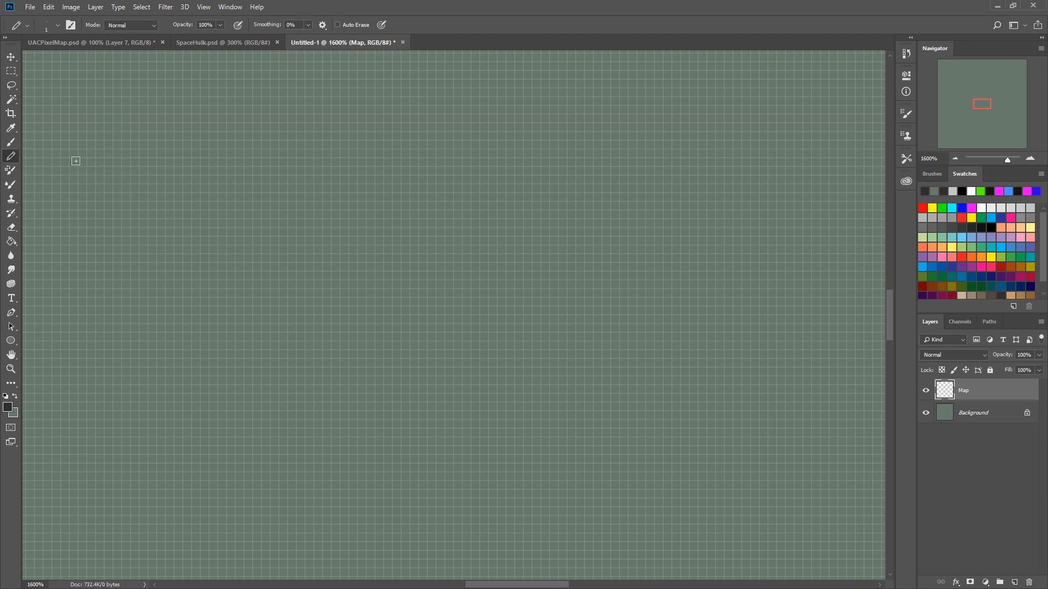
left_click(7, 407)
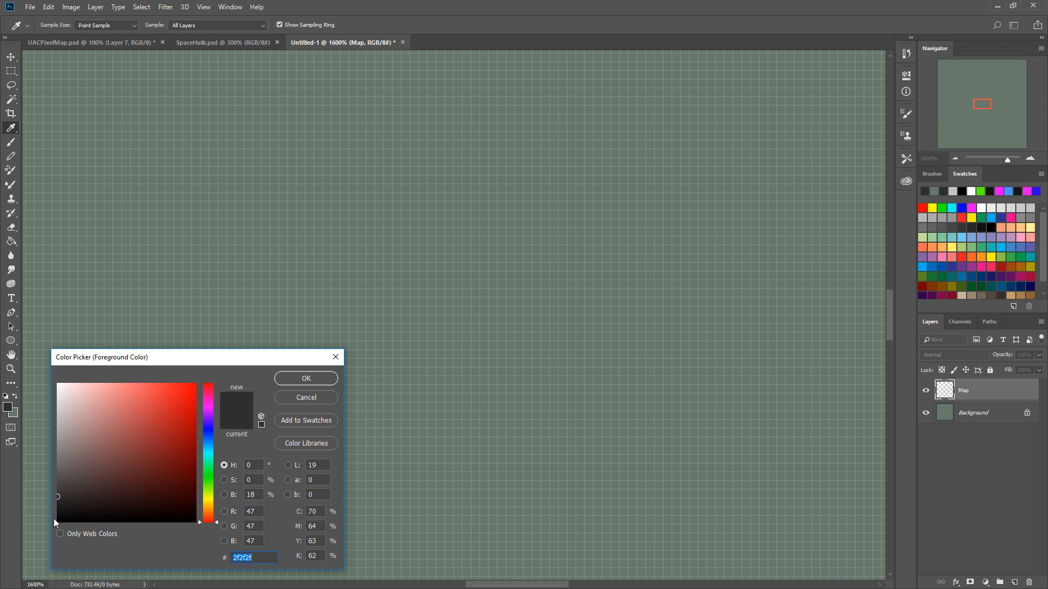
left_click(306, 378)
key("b")
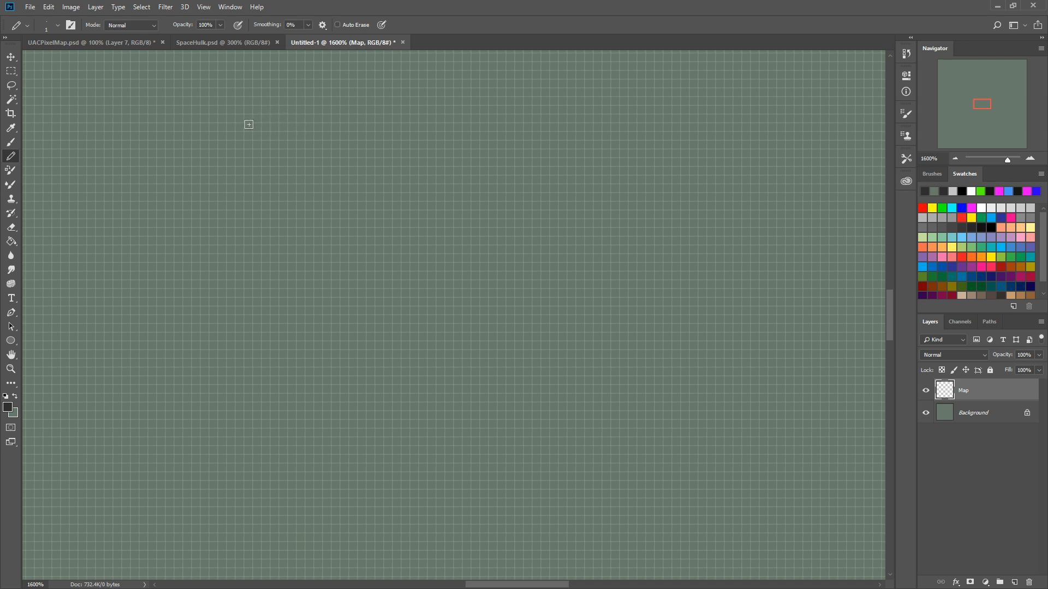
left_click(58, 26)
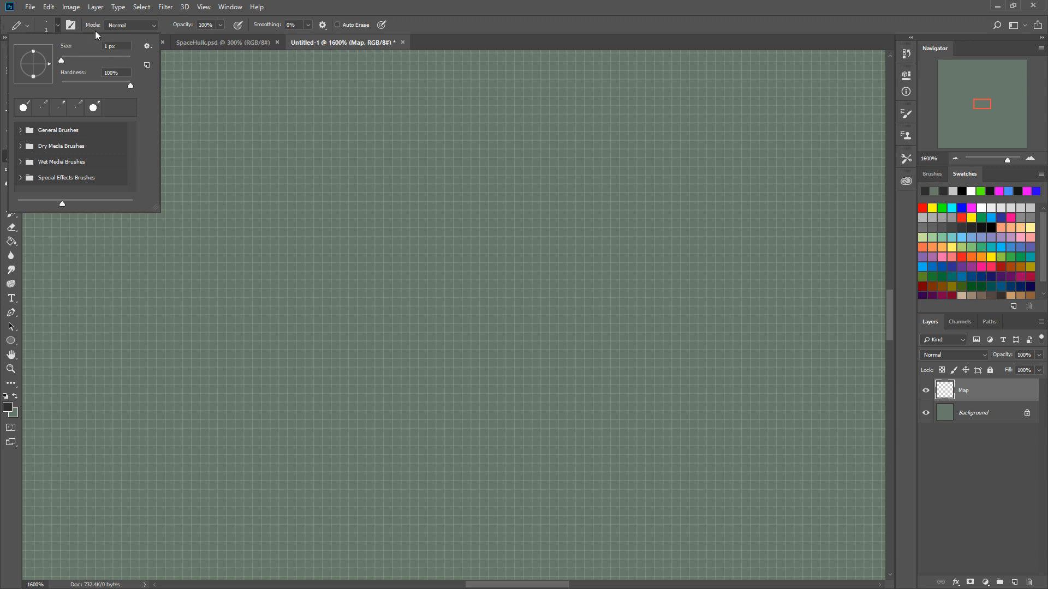
left_click(59, 28)
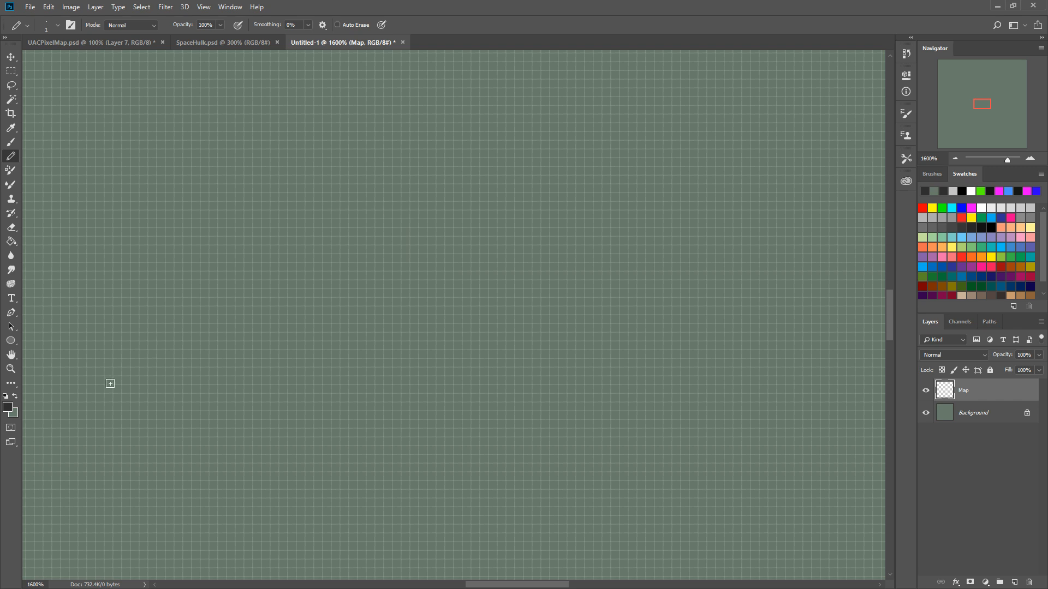
left_click_drag(247, 211, 436, 205)
mouse_move(310, 277)
left_mouse_down()
mouse_move(357, 262)
mouse_move(306, 421)
mouse_move(229, 204)
mouse_move(478, 162)
left_mouse_up()
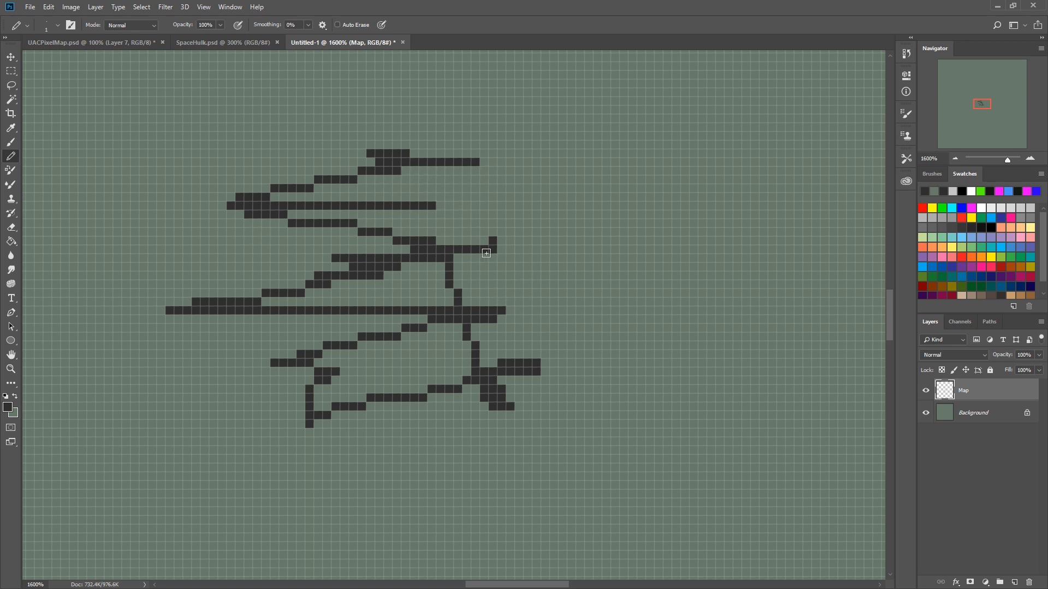
key("ctrl+alt+z")
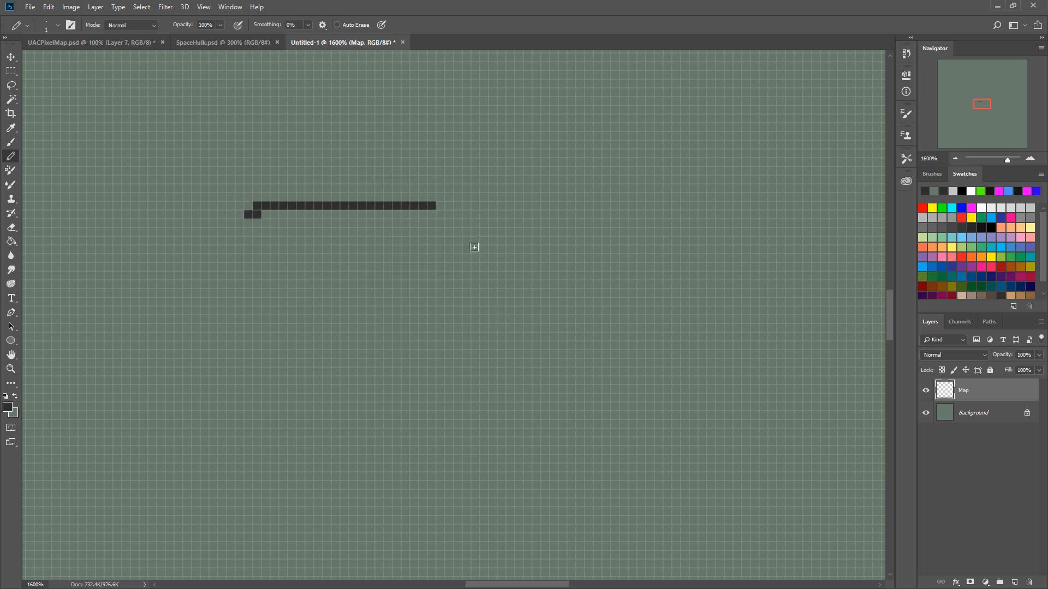
key("ctrl+alt+z")
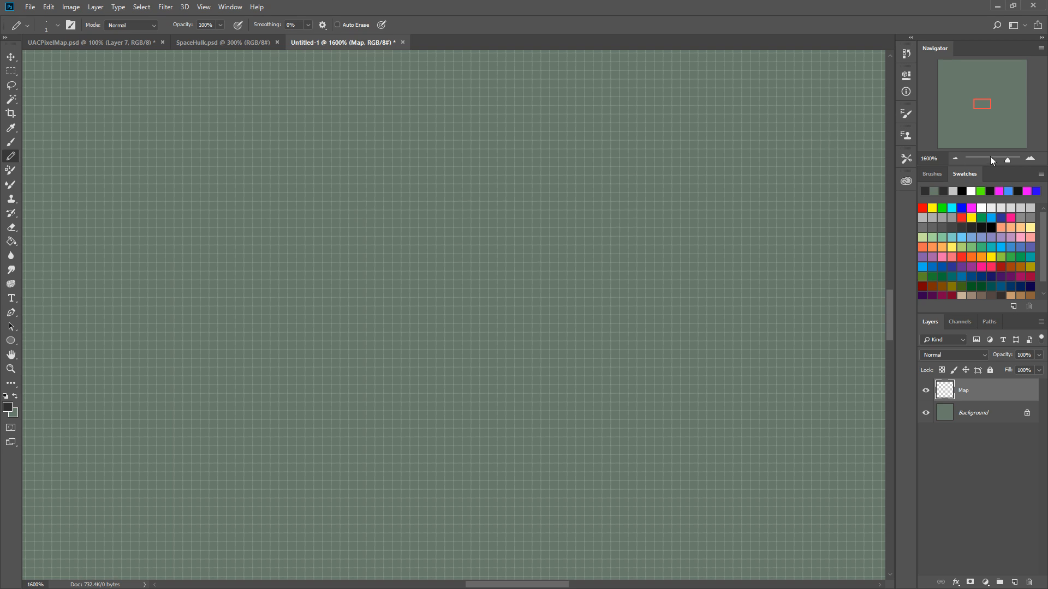
- Draw a vertical corridor six pixels long on the Map layer, with a solid 3 × 3 pixel room at its lower end
left_click(1028, 157)
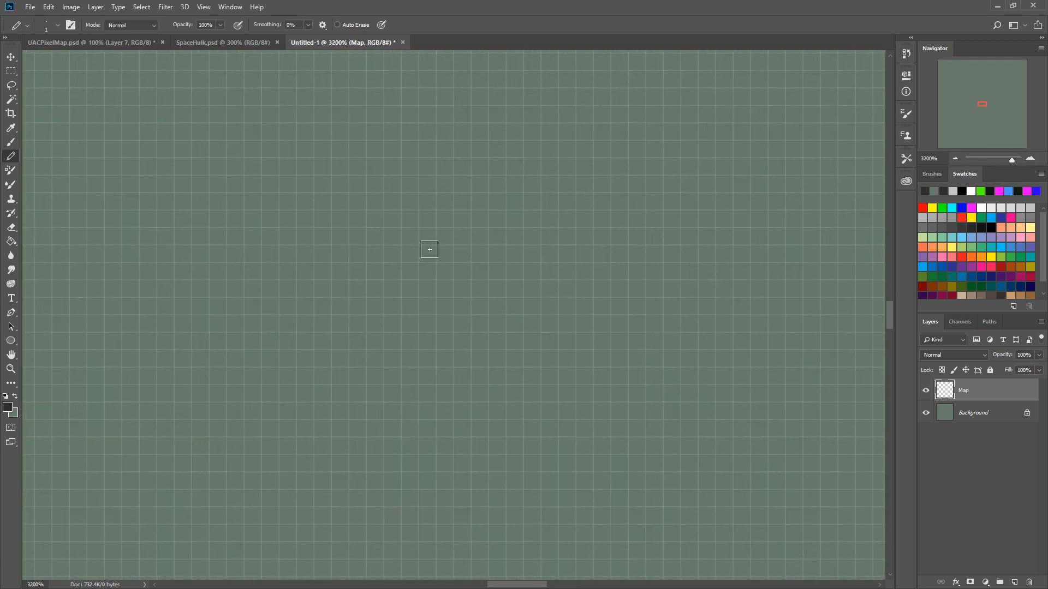
left_click_drag(428, 201, 428, 270)
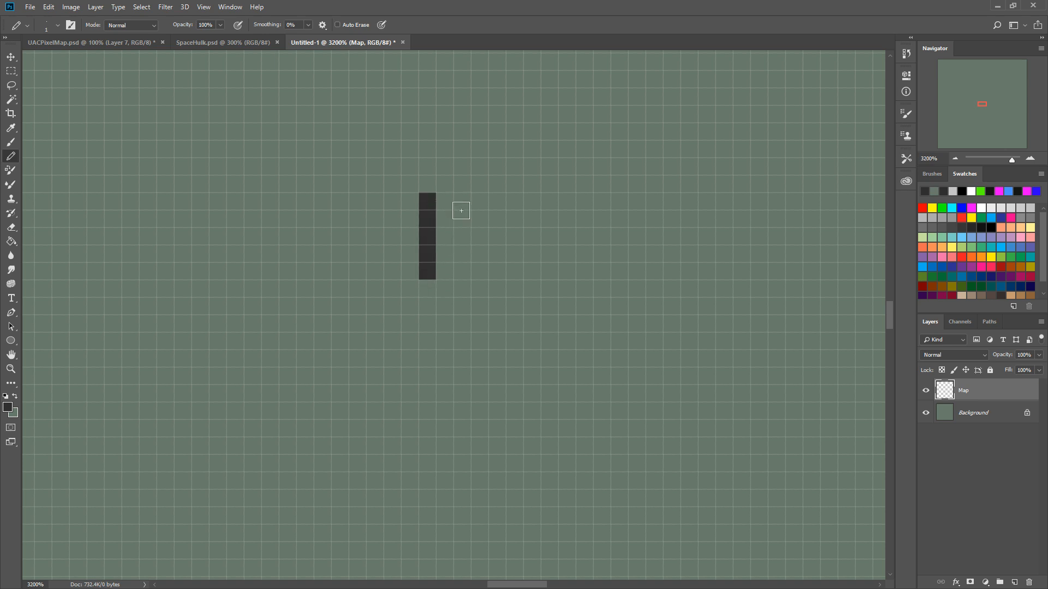
mouse_move(414, 308)
left_mouse_down()
mouse_move(449, 329)
mouse_move(427, 341)
mouse_move(420, 318)
left_mouse_up()
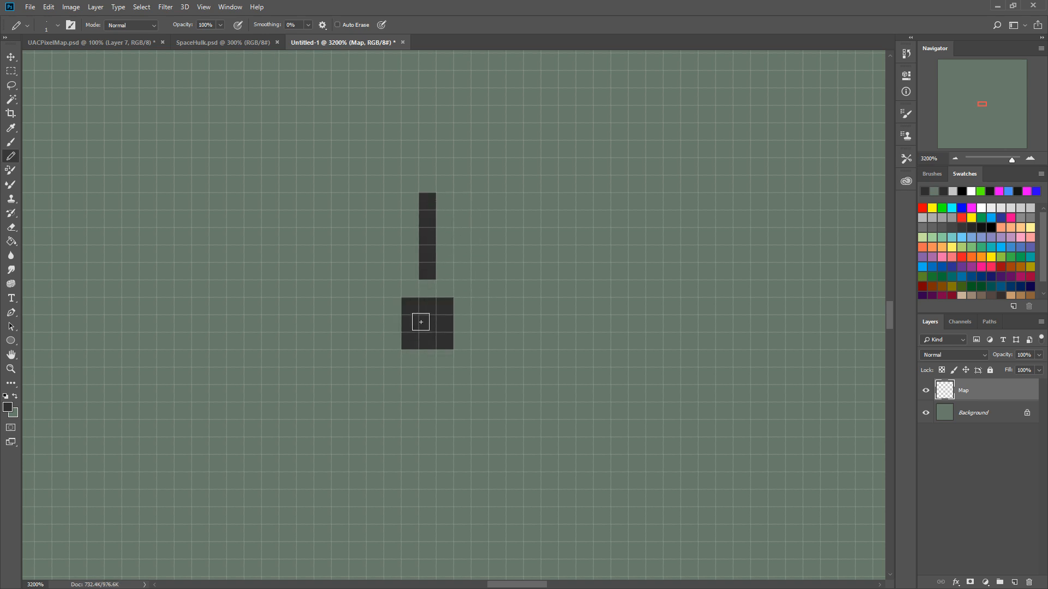
left_click(423, 296)
- Draw a six-pixel horizontal corridor leftwards from the room's middle row and end it with a second 3 × 3 pixel room
left_click(391, 321)
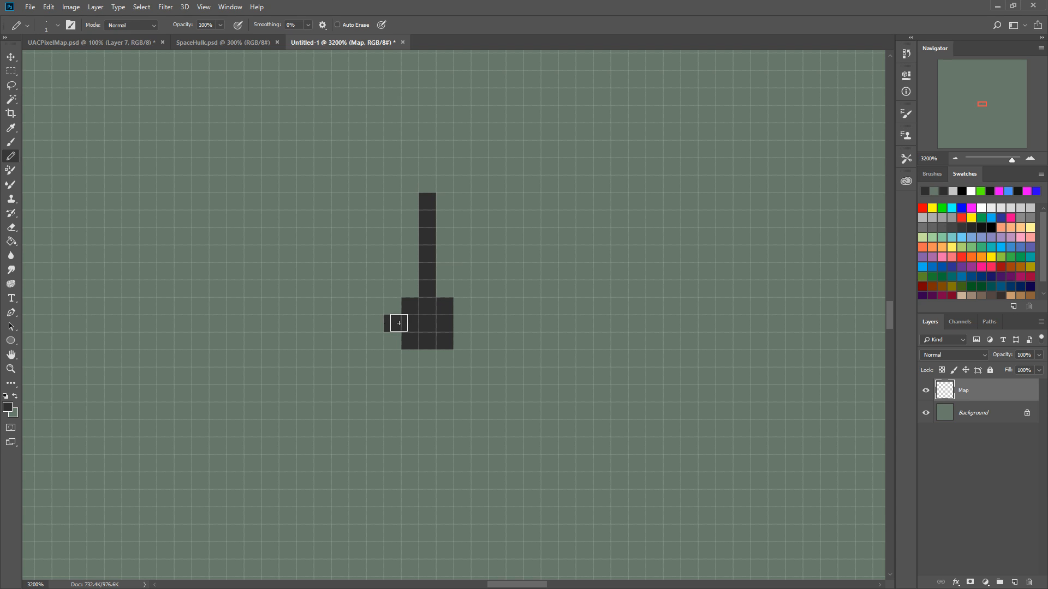
left_click(370, 327)
left_click(357, 324)
left_click(339, 324)
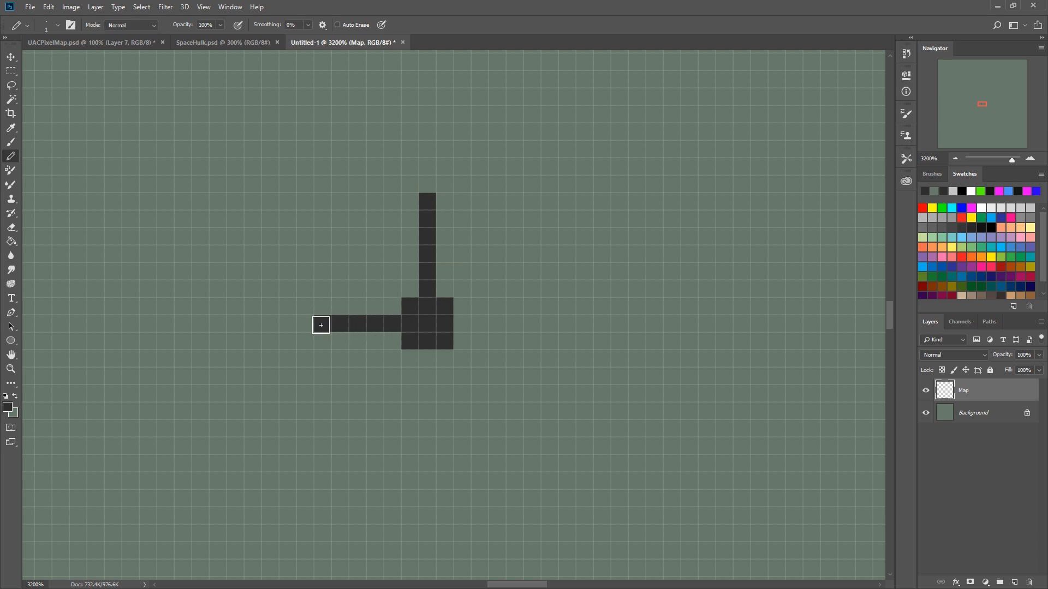
left_click(320, 325)
left_click(304, 323)
mouse_move(288, 324)
left_mouse_down()
mouse_move(255, 314)
mouse_move(283, 336)
mouse_move(276, 317)
mouse_move(271, 344)
left_mouse_up()
- Draw a two-pixel corridor down from the left room's centre and close it with a three-pixel-wide crossbar
left_click(270, 357)
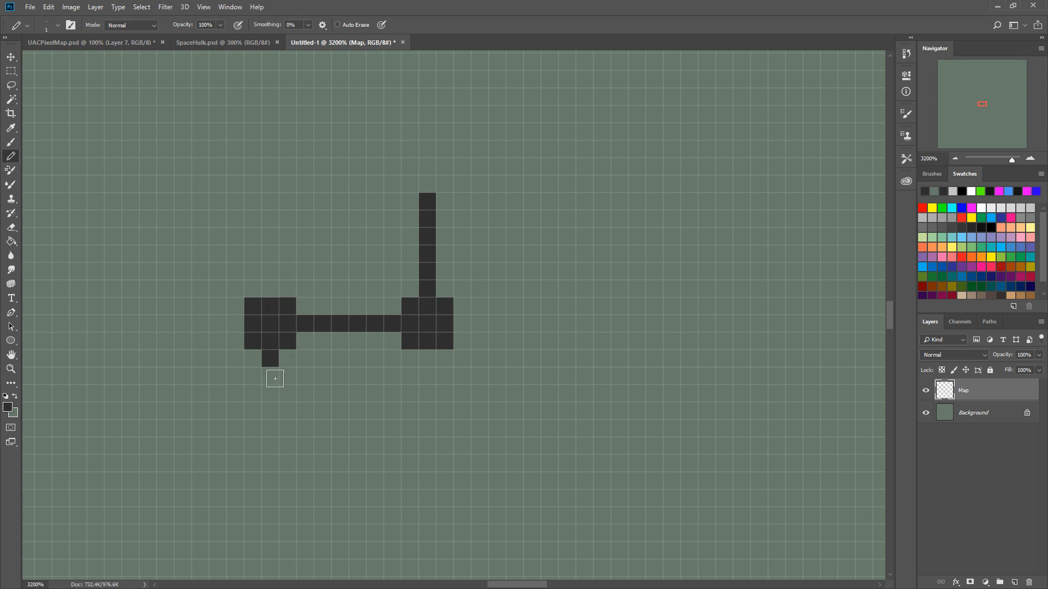
left_click(270, 376)
left_click(253, 392)
left_click(270, 393)
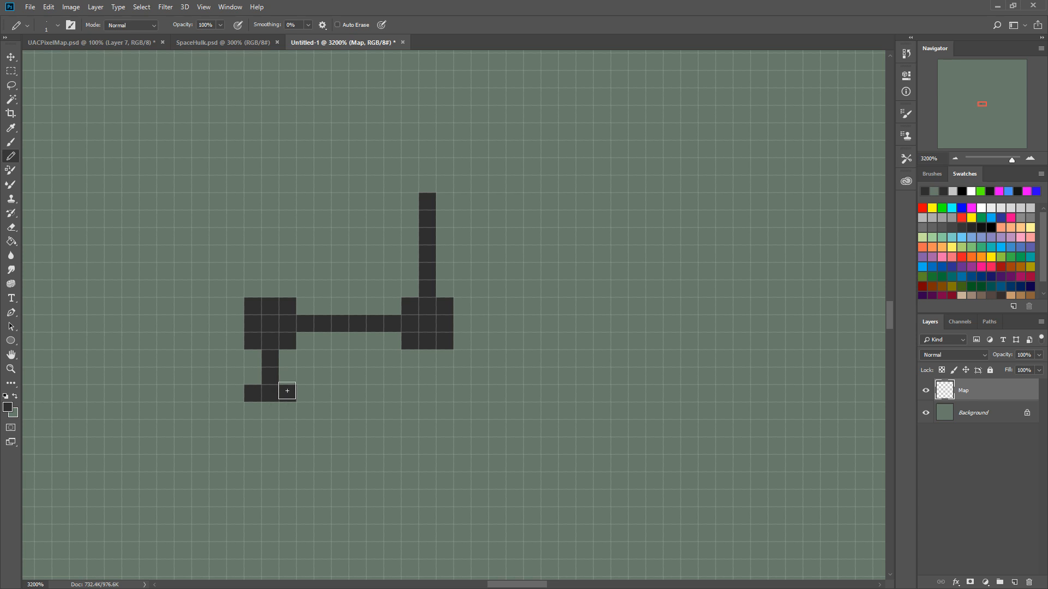
left_click(288, 391)
- Draw a corridor seven pixels long straight down from the centre of the right-hand room
left_click_drag(427, 360, 428, 394)
left_click(428, 408)
scroll(435, 402, "down", 4)
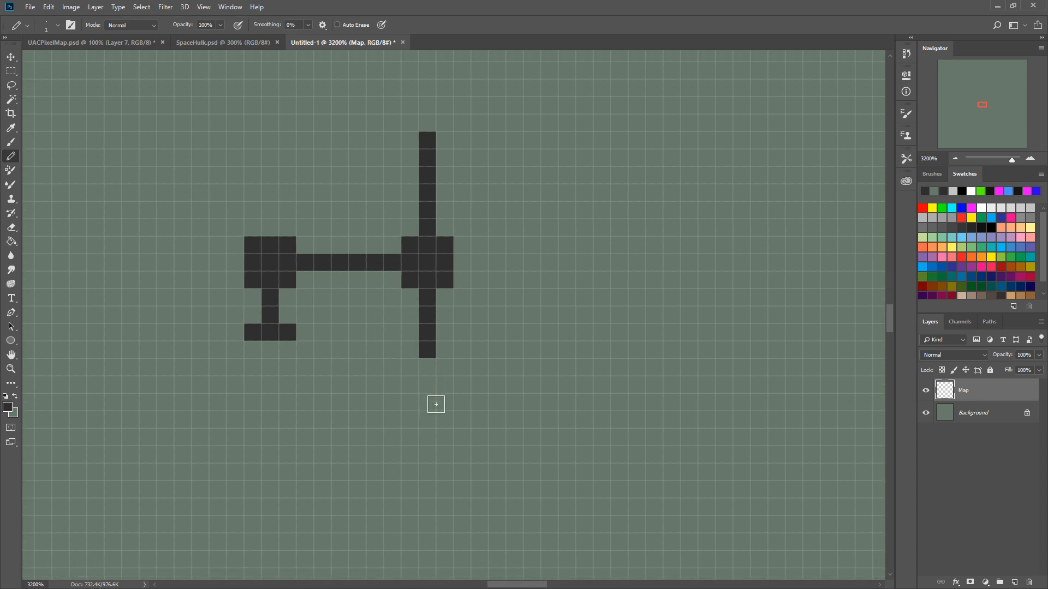
left_click_drag(428, 314, 432, 348)
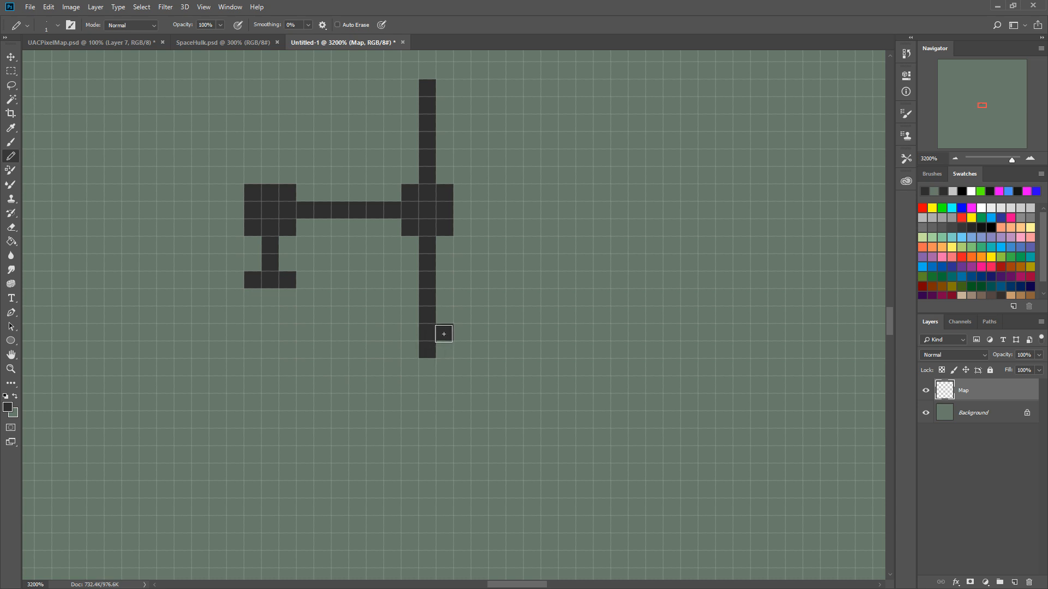
- Branch a three-pixel corridor rightwards from the long corridor's second-to-last pixel and turn it down by one pixel
left_click(444, 334)
left_click(462, 333)
left_click(479, 333)
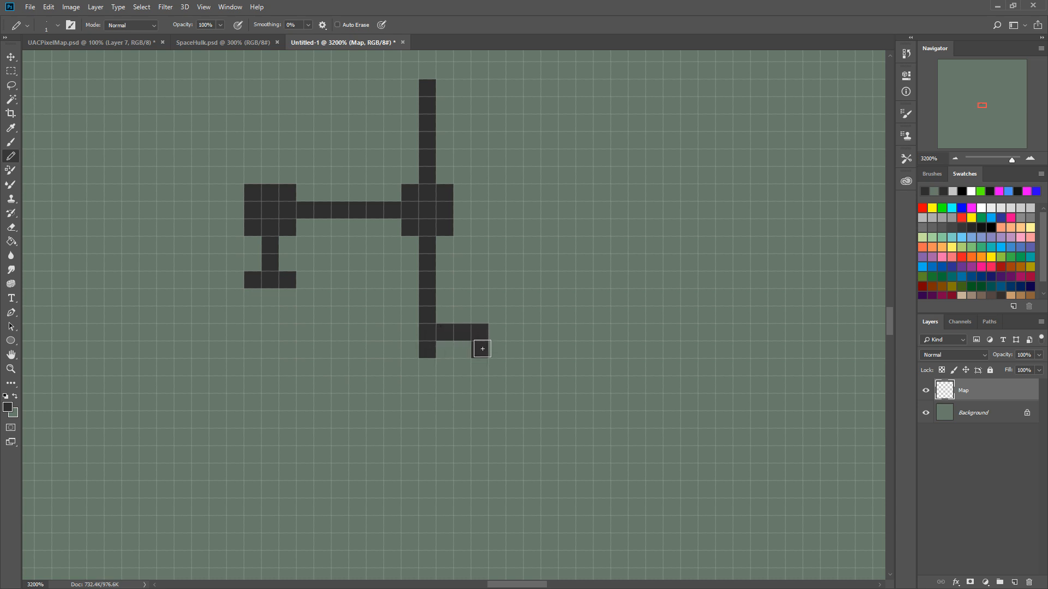
left_click(482, 351)
- Extend both parallel corridors six pixels down and cross them with a six-pixel horizontal corridor one pixel above their ends
scroll(480, 349, "down", 5)
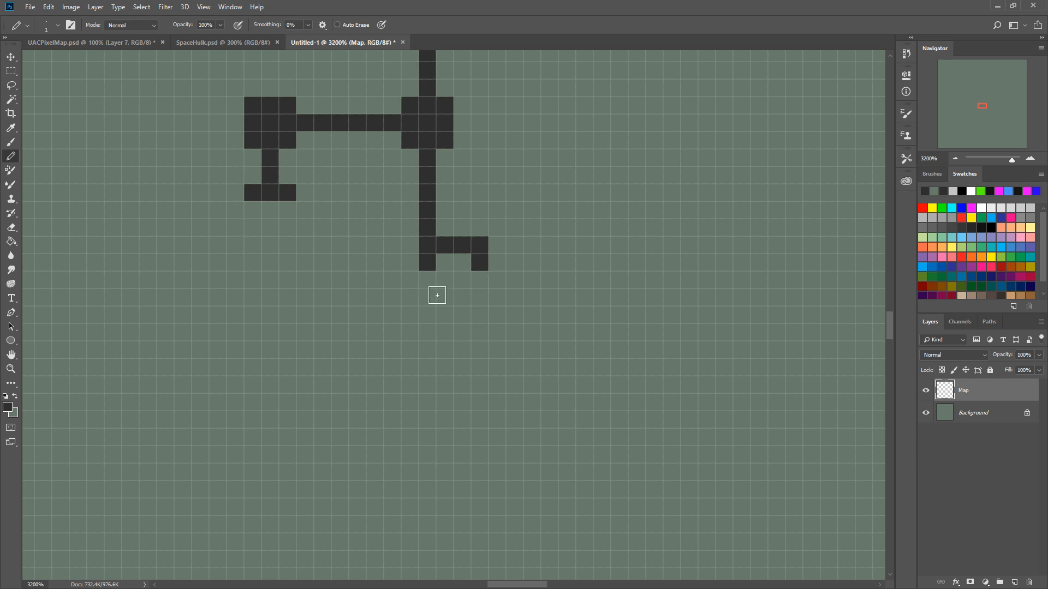
left_click_drag(429, 282, 427, 314)
mouse_move(479, 278)
left_mouse_down()
mouse_move(478, 311)
mouse_move(427, 298)
mouse_move(432, 324)
mouse_move(412, 315)
mouse_move(450, 315)
mouse_move(488, 294)
mouse_move(482, 316)
left_mouse_up()
scroll(479, 310, "down", 2)
left_click(442, 314)
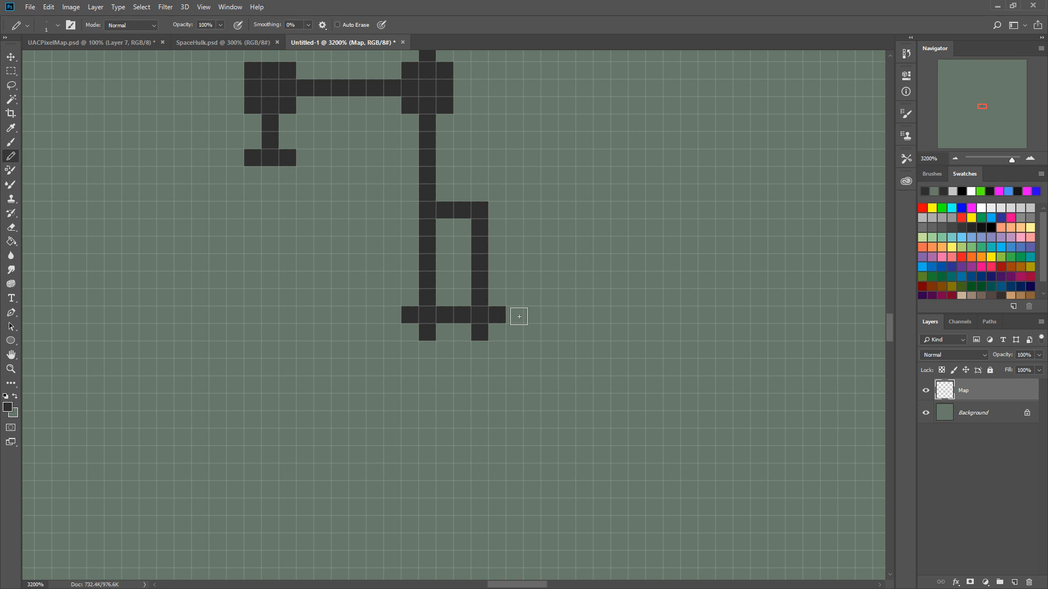
- Extend the lower horizontal corridor four pixels right to a 3 × 3 pixel room and six pixels left to a three-pixel vertical bar
mouse_move(519, 317)
left_mouse_down()
mouse_move(561, 316)
mouse_move(583, 298)
mouse_move(587, 330)
mouse_move(614, 331)
mouse_move(619, 318)
mouse_move(599, 313)
left_mouse_up()
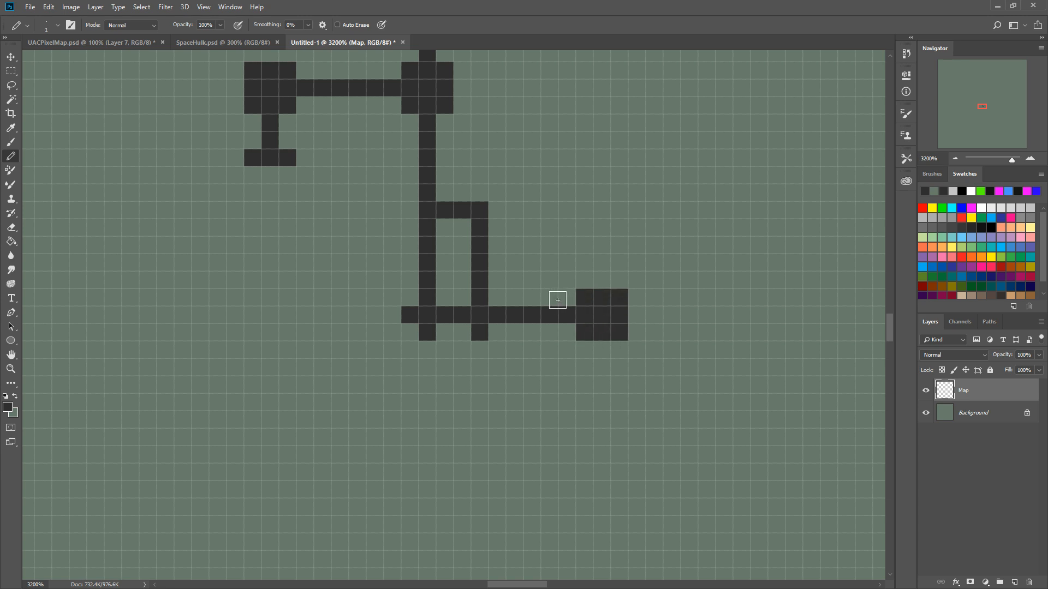
scroll(454, 251, "down", 1)
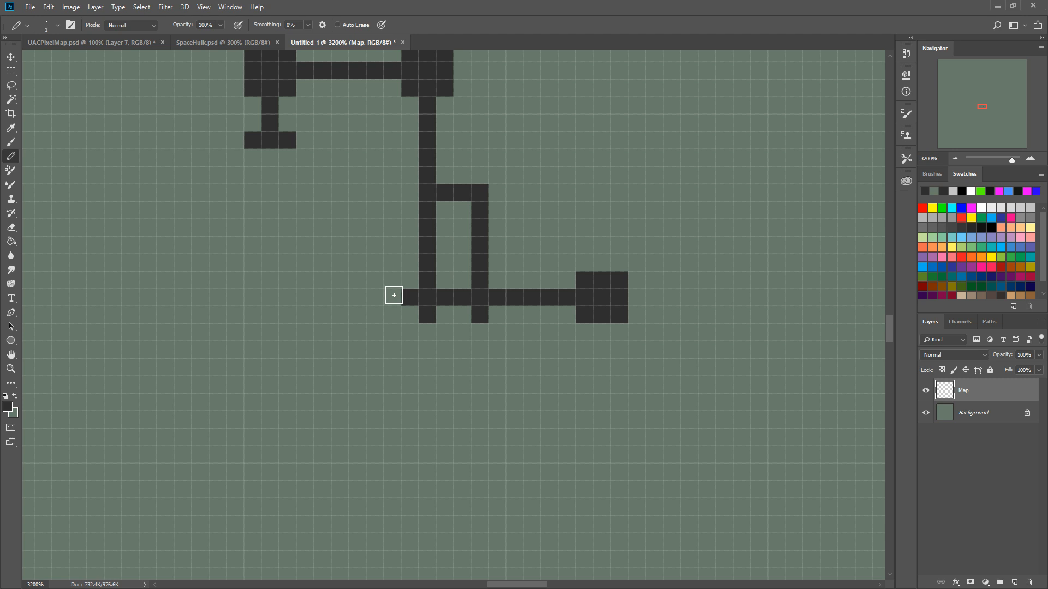
left_click_drag(393, 295, 318, 298)
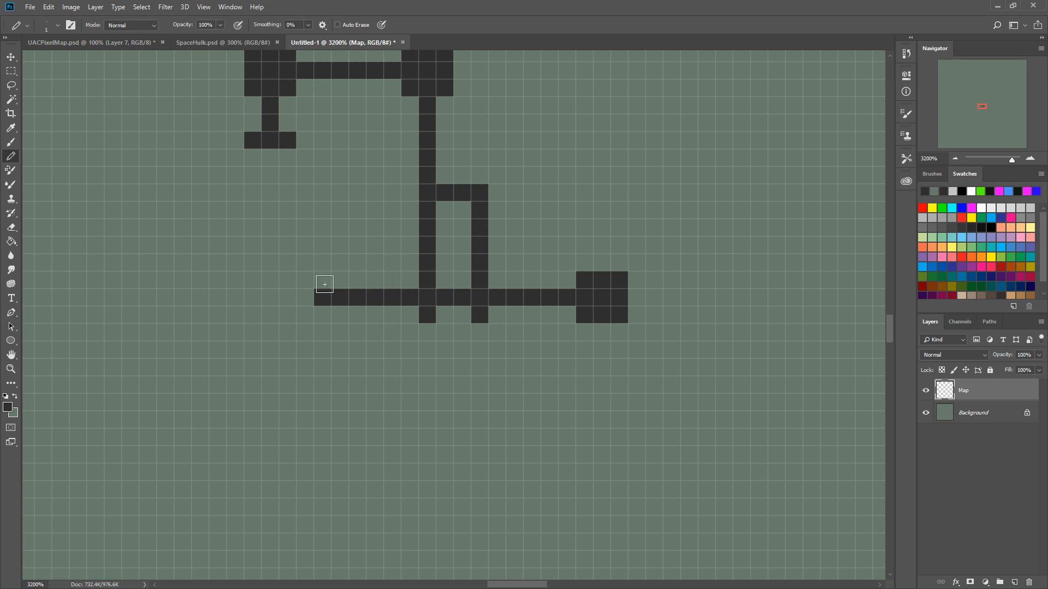
mouse_move(302, 294)
left_mouse_down()
mouse_move(284, 280)
mouse_move(287, 315)
left_mouse_up()
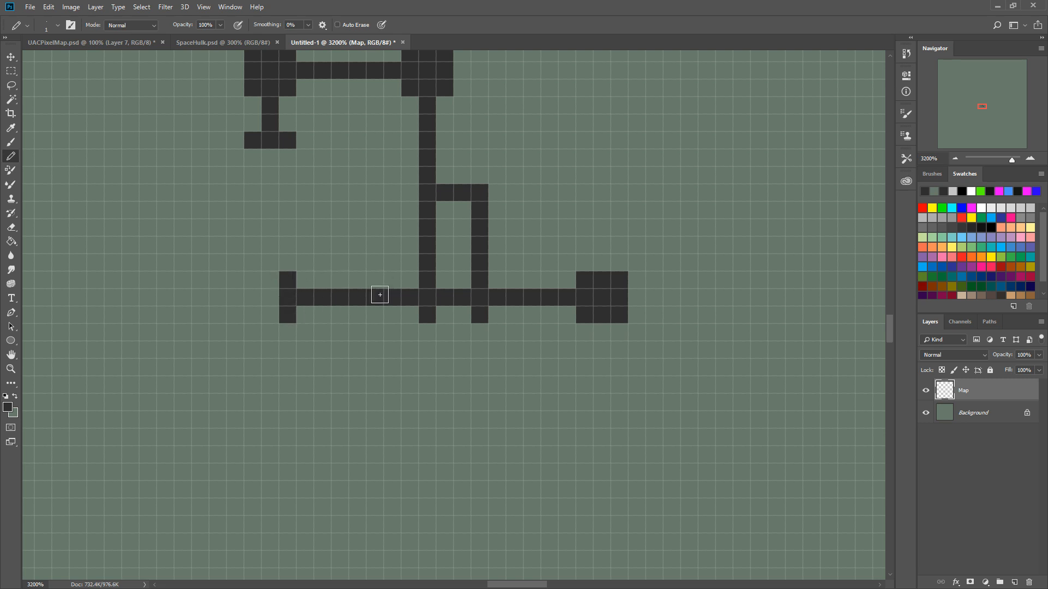
- Extend both parallel corridors four pixels down from their lower ends and join them with a six-pixel horizontal bar
scroll(383, 290, "down", 1)
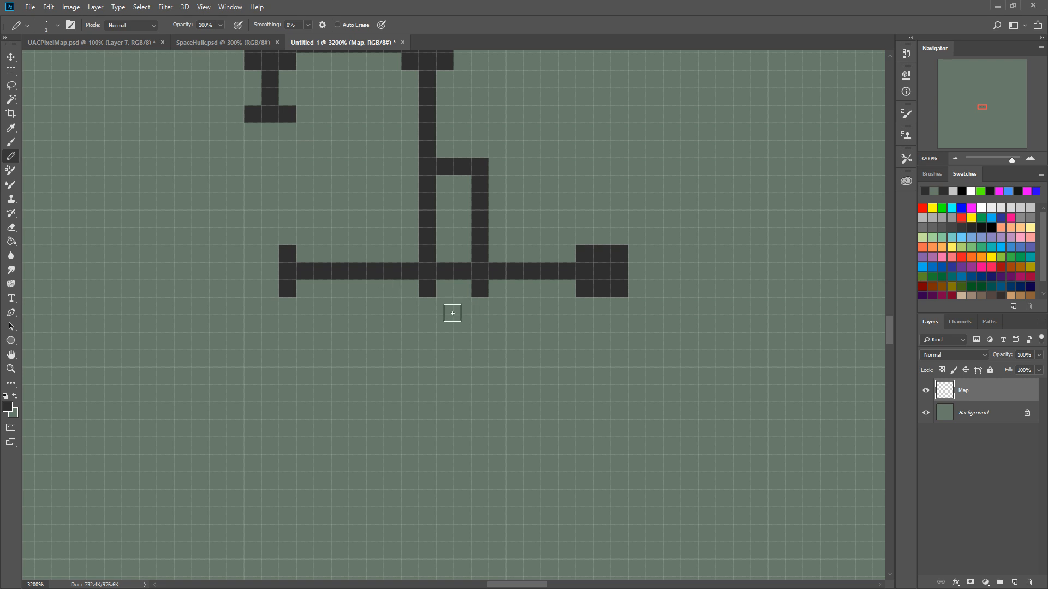
left_click_drag(427, 308, 427, 341)
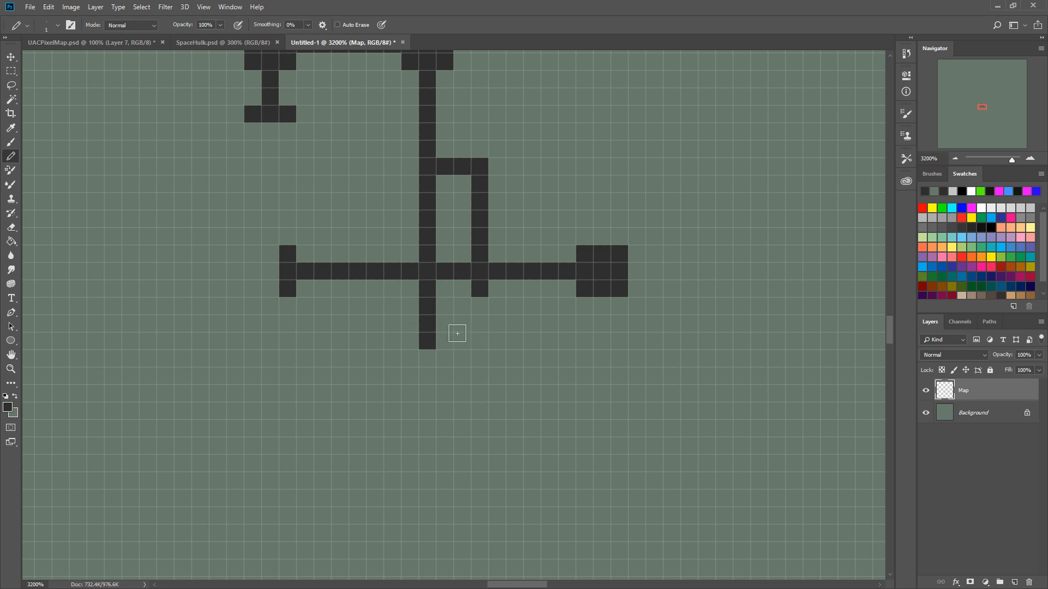
mouse_move(479, 306)
left_mouse_down()
mouse_move(479, 344)
mouse_move(468, 352)
mouse_move(496, 356)
mouse_move(438, 356)
mouse_move(496, 371)
mouse_move(410, 373)
mouse_move(428, 358)
left_mouse_up()
key("ctrl+z")
scroll(466, 353, "up", 5)
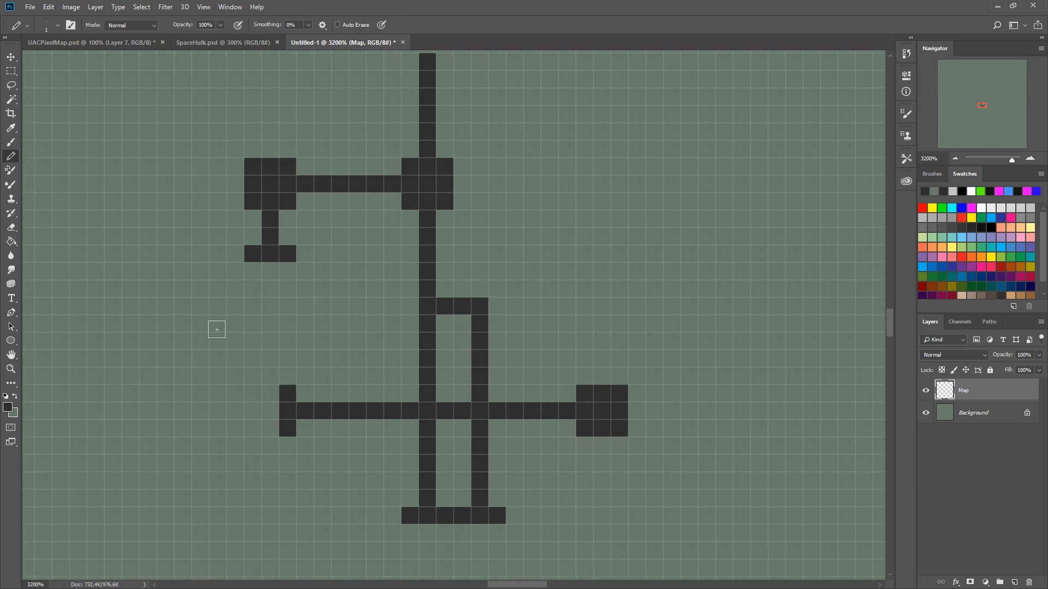
scroll(745, 298, "up", 1)
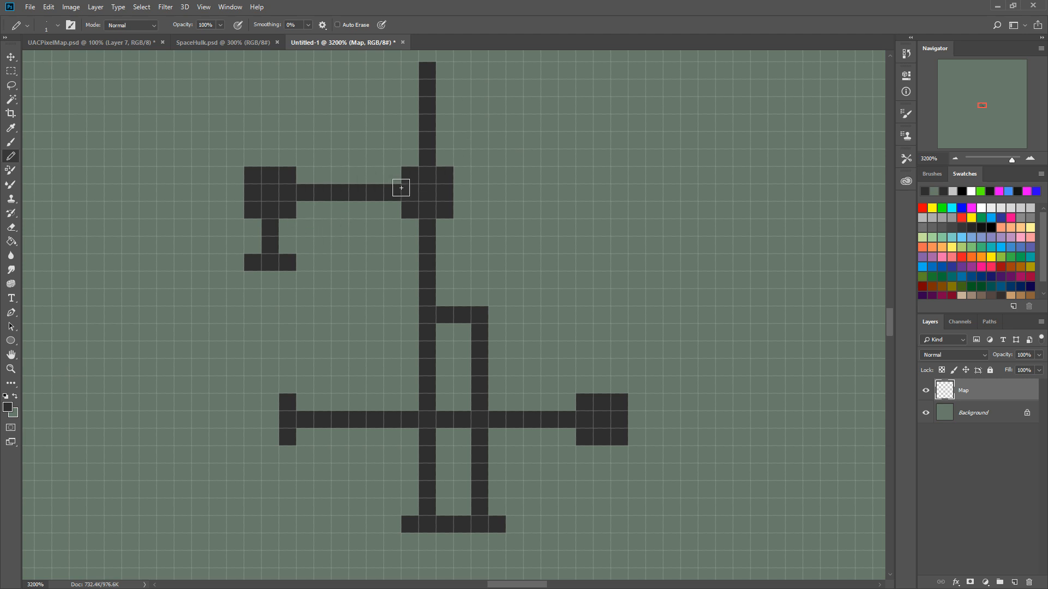
left_click(430, 147)
- Add a new layer named Door above the Map layer
left_click(1015, 583)
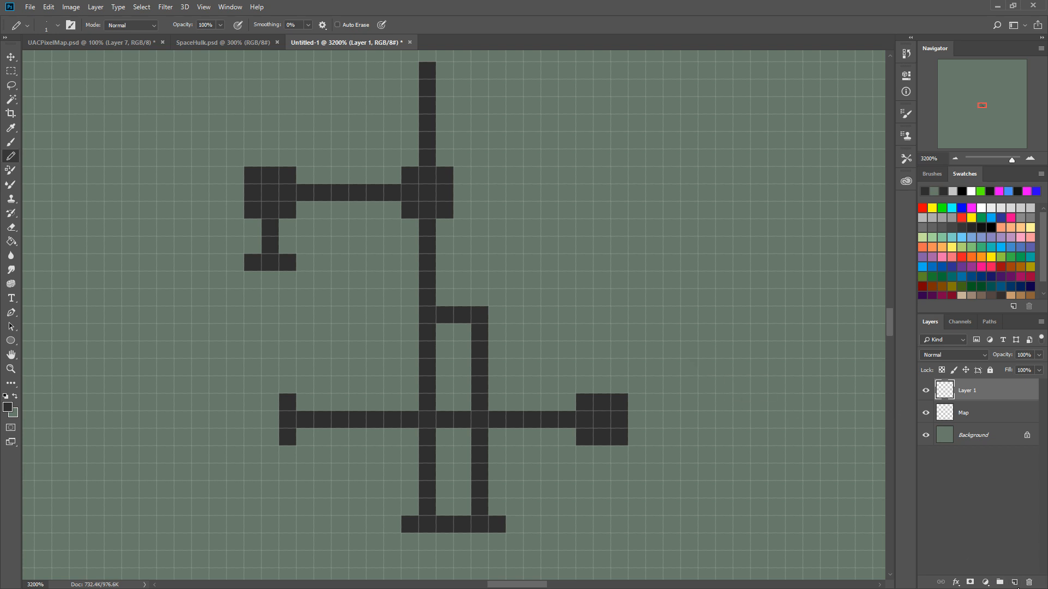
double_click(967, 391)
key("Return")
- Set the foreground colour to bright green with hue 100 and full saturation and brightness
left_click(8, 408)
left_click(205, 475)
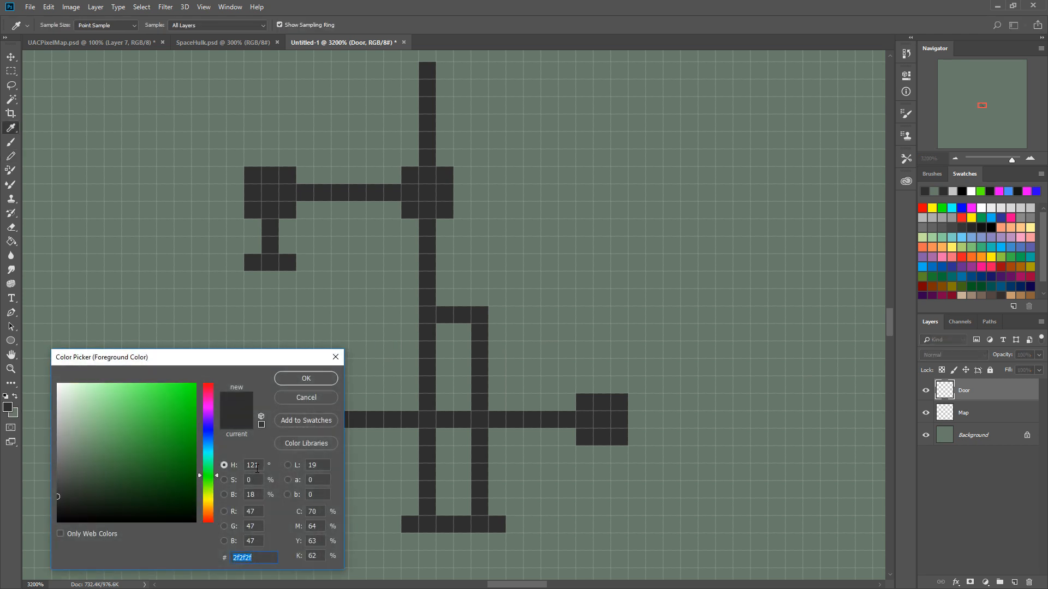
left_click(226, 466)
left_click_drag(260, 465, 234, 466)
type("100")
left_click_drag(172, 412, 236, 360)
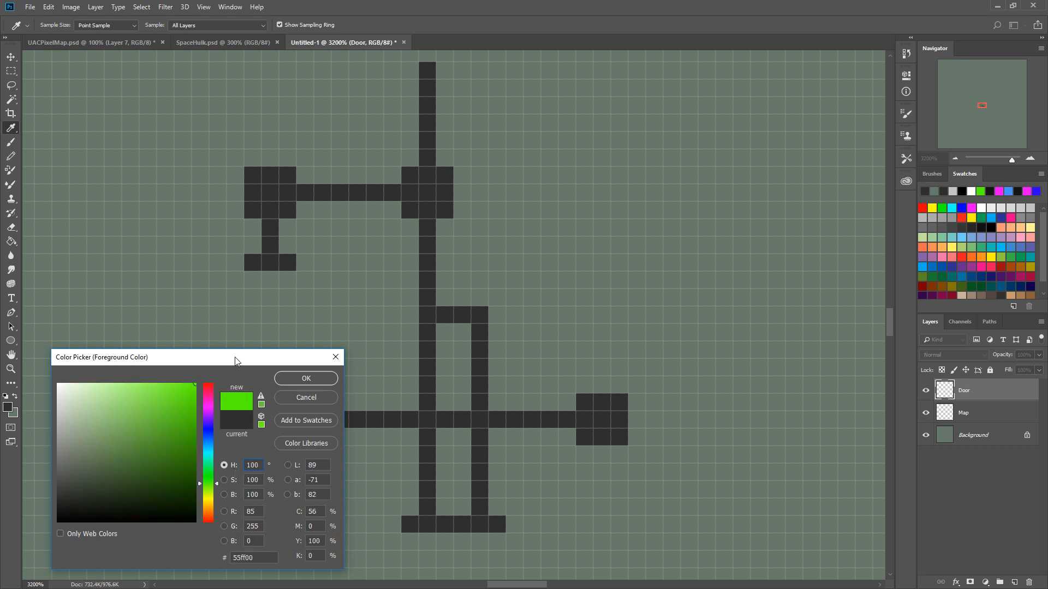
left_click(304, 382)
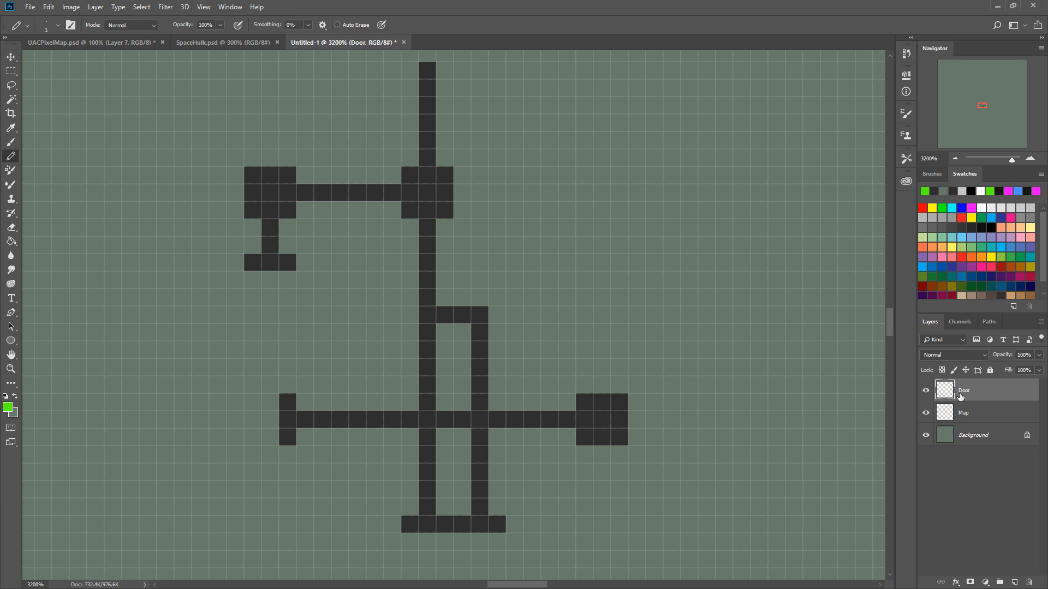
mouse_move(460, 297)
left_mouse_down()
mouse_move(409, 294)
mouse_move(515, 350)
left_mouse_up()
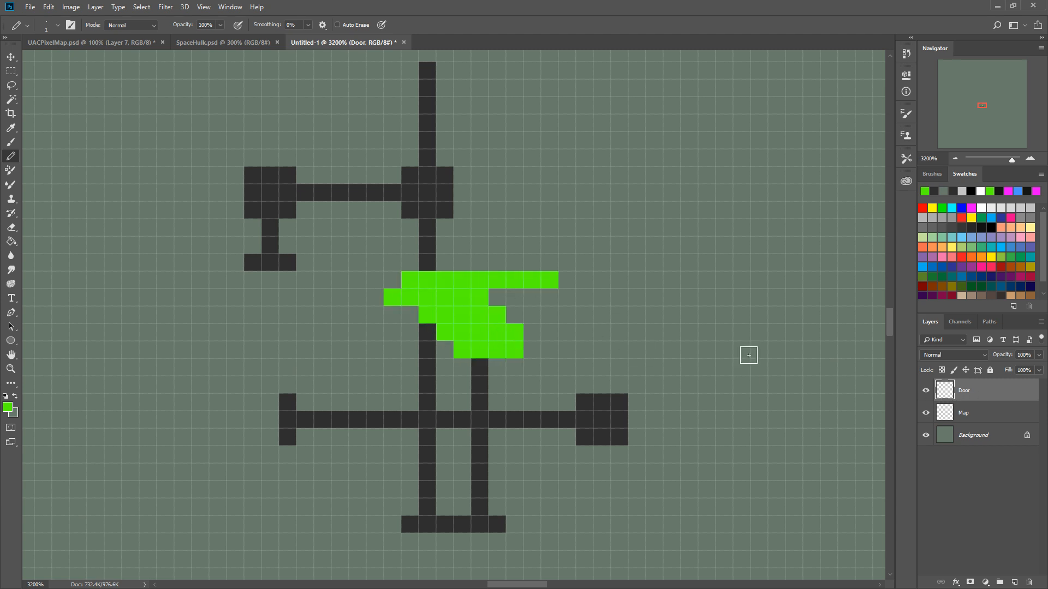
left_click(926, 391)
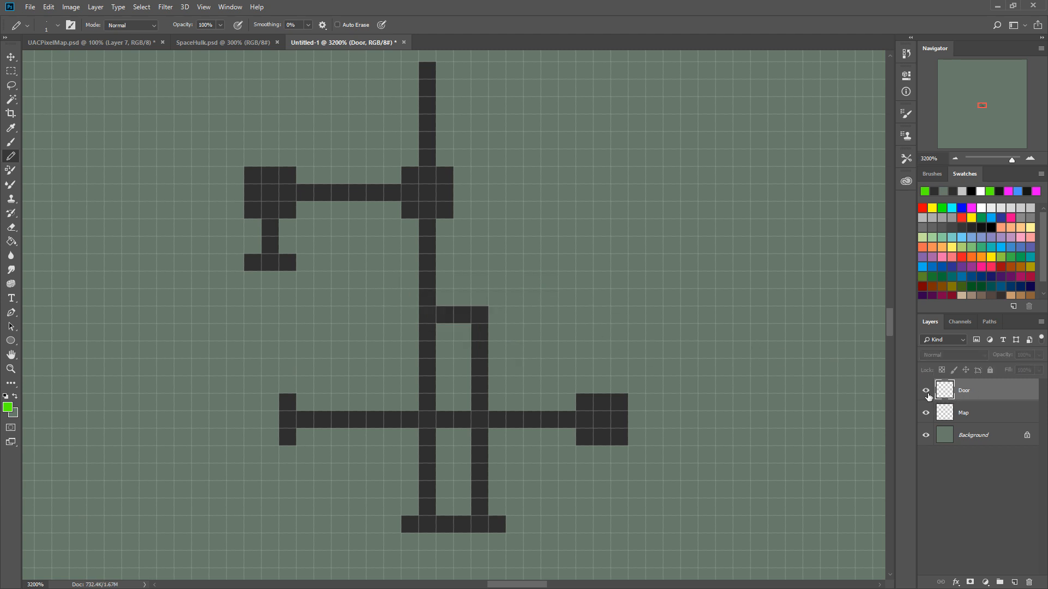
left_click(927, 392)
left_click(927, 392)
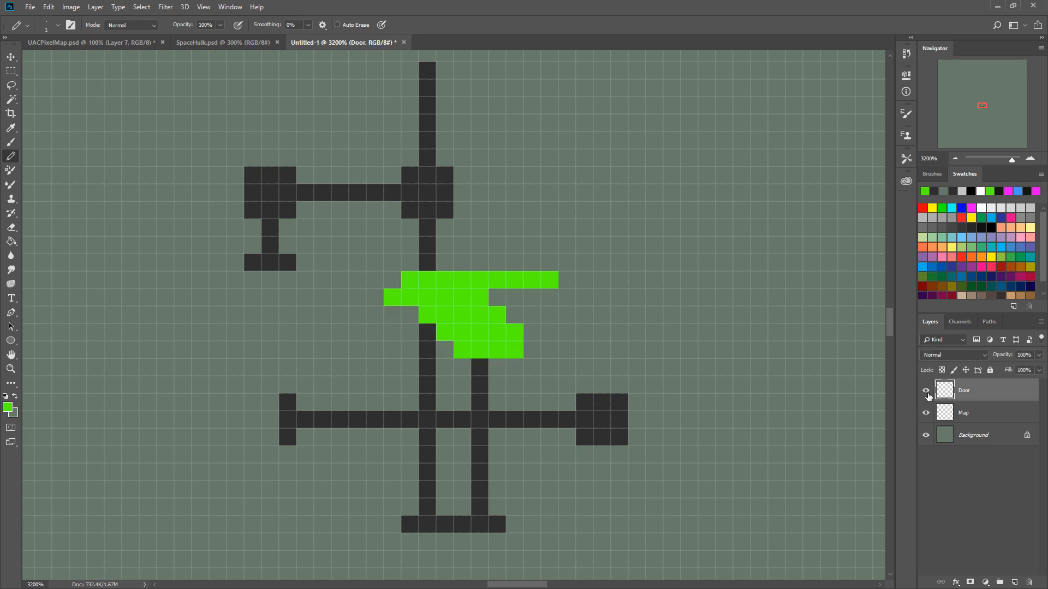
left_click(926, 392)
left_click(926, 391)
key("ctrl+z")
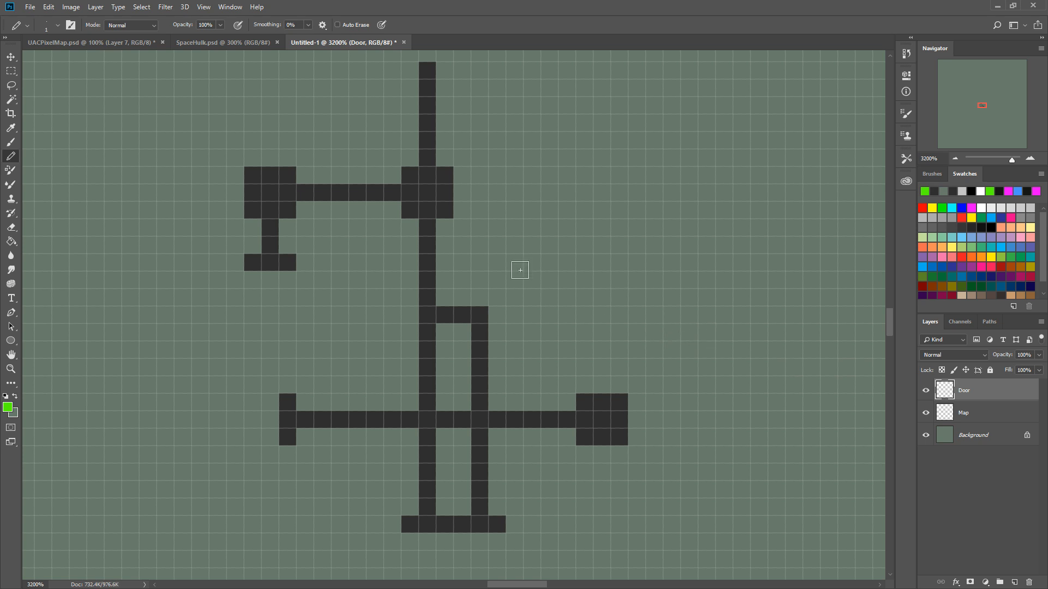
- Mark doors with single green pixels where the corridors meet the two upper rooms
left_click(427, 227)
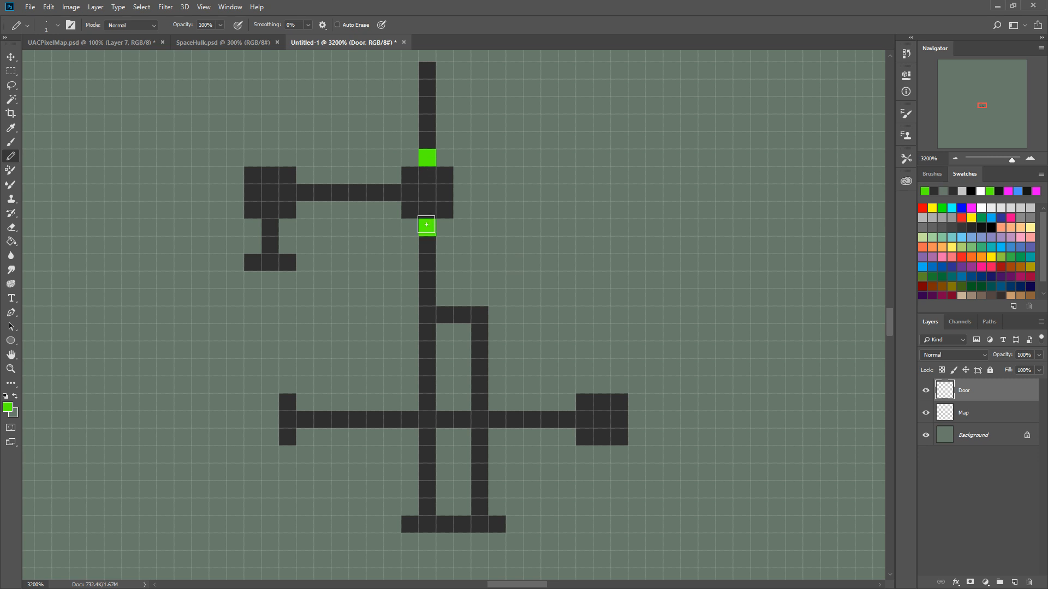
left_click(392, 192)
left_click(304, 192)
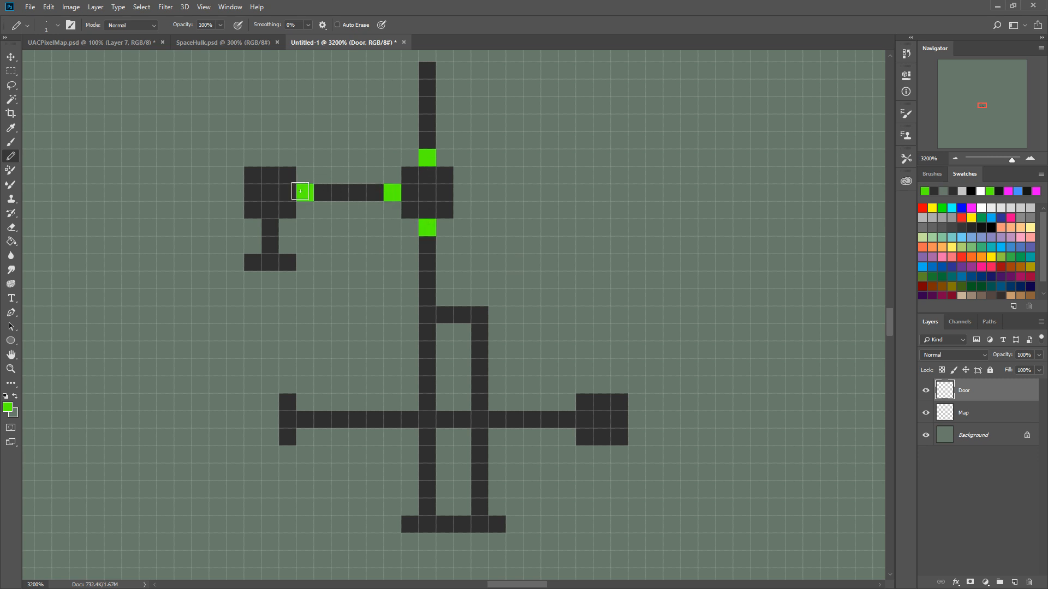
left_click(270, 227)
- Mark green door pixels at the top of the right parallel corridor and beside the lower-right room, and toggle the Door layer's visibility
left_click(479, 332)
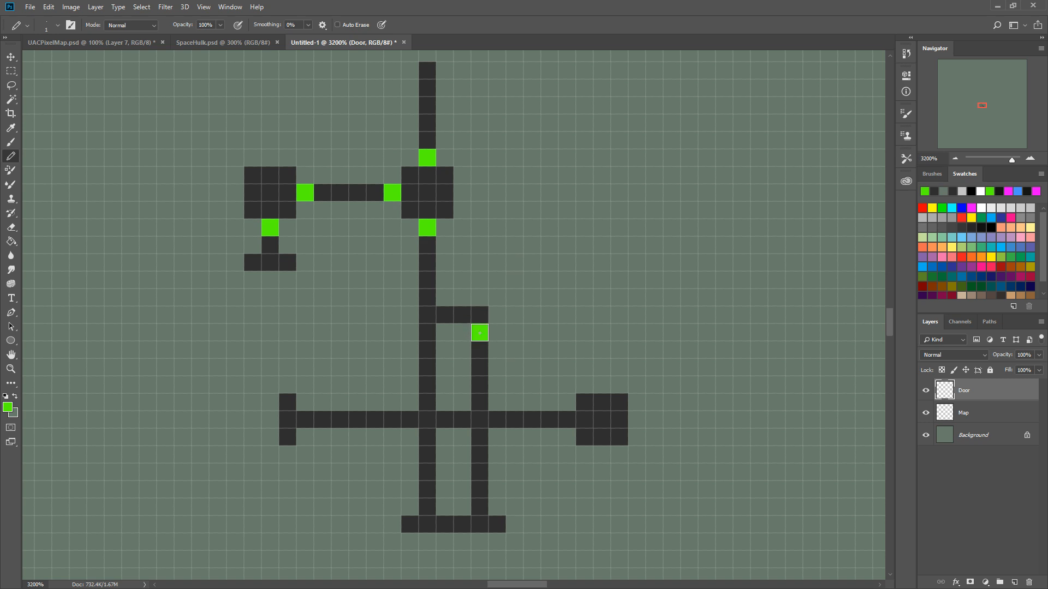
left_click(570, 418)
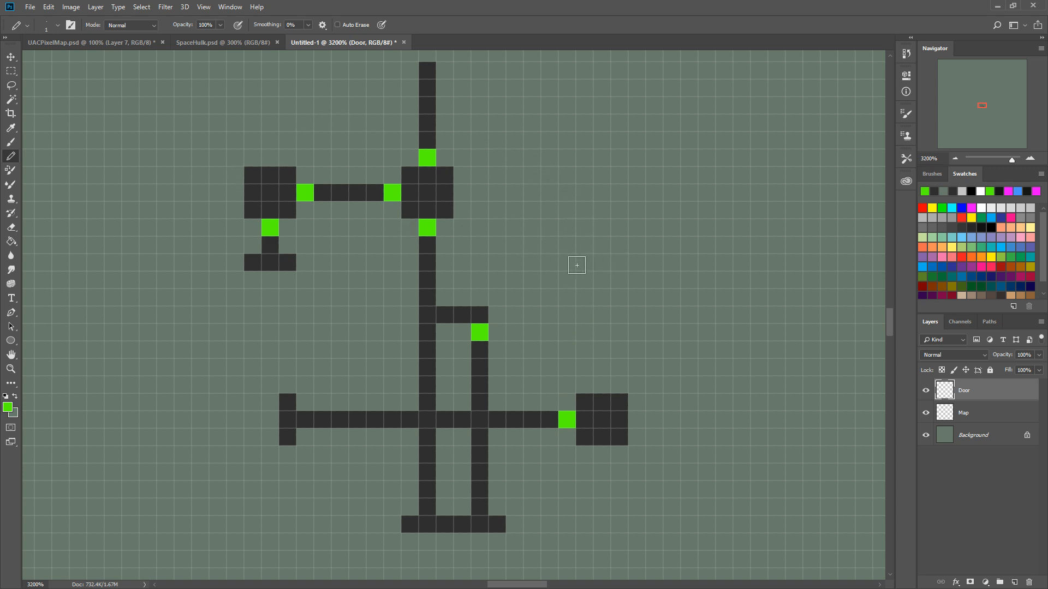
left_click(928, 391)
left_click(928, 392)
- Add a new layer named StartLoc above the Door layer
left_click(1014, 582)
double_click(973, 391)
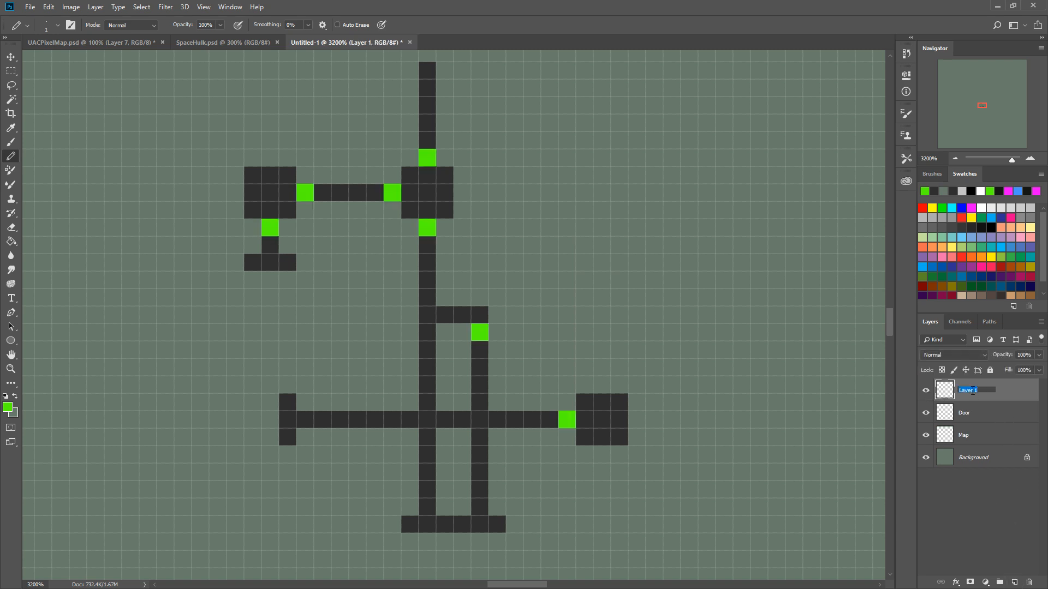
type("StartLoc")
key("Return")
- Choose a blue foreground colour and fill the five corridor pixels above the uppermost door
left_click(8, 407)
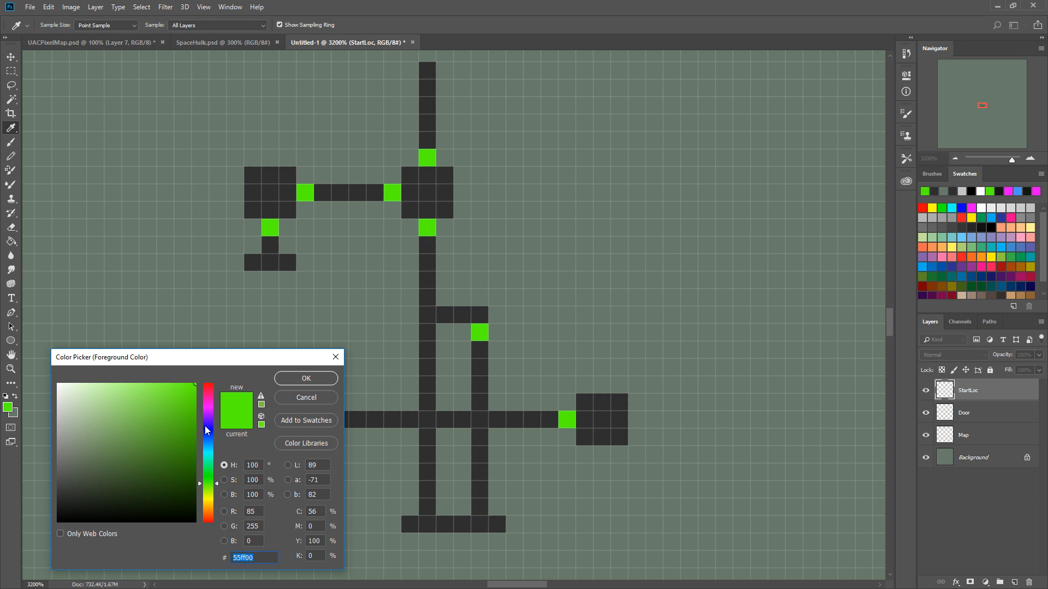
left_click(205, 431)
left_click(223, 465)
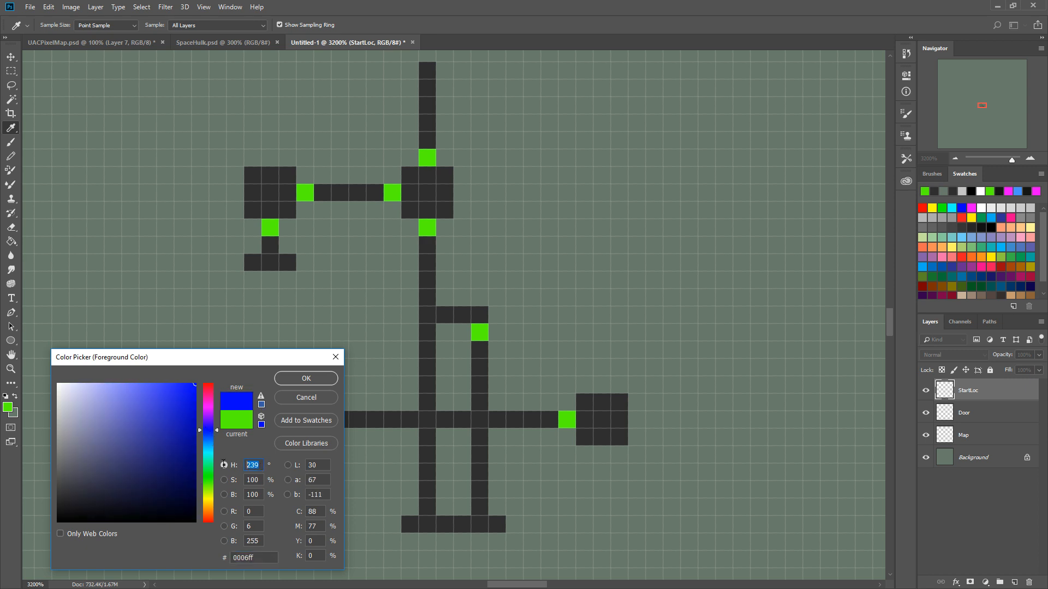
key("Return")
key("b")
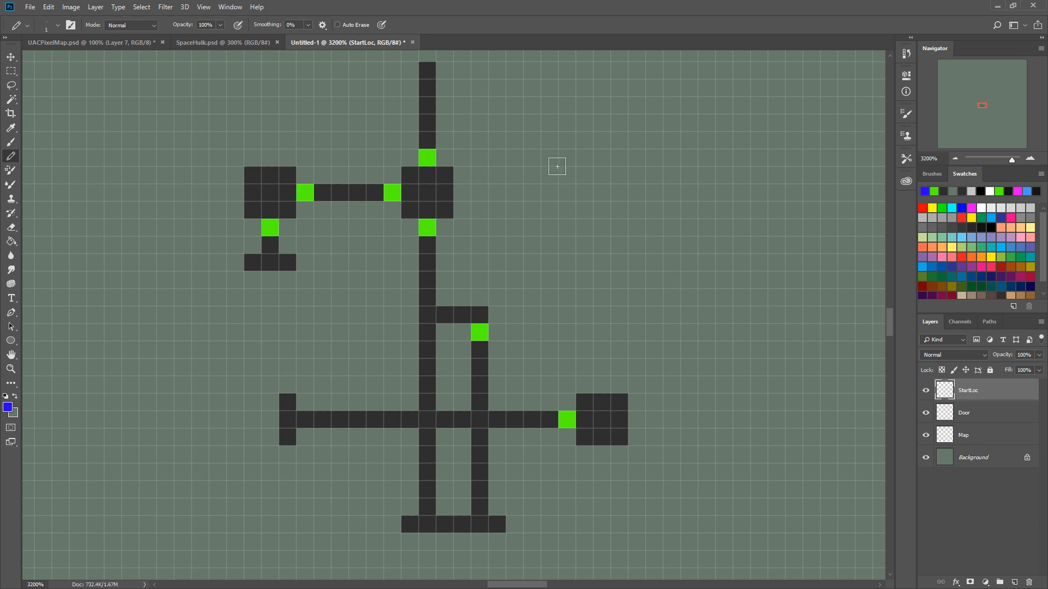
left_click(427, 71)
left_click(428, 88)
left_click(424, 104)
left_click(427, 123)
left_click(426, 139)
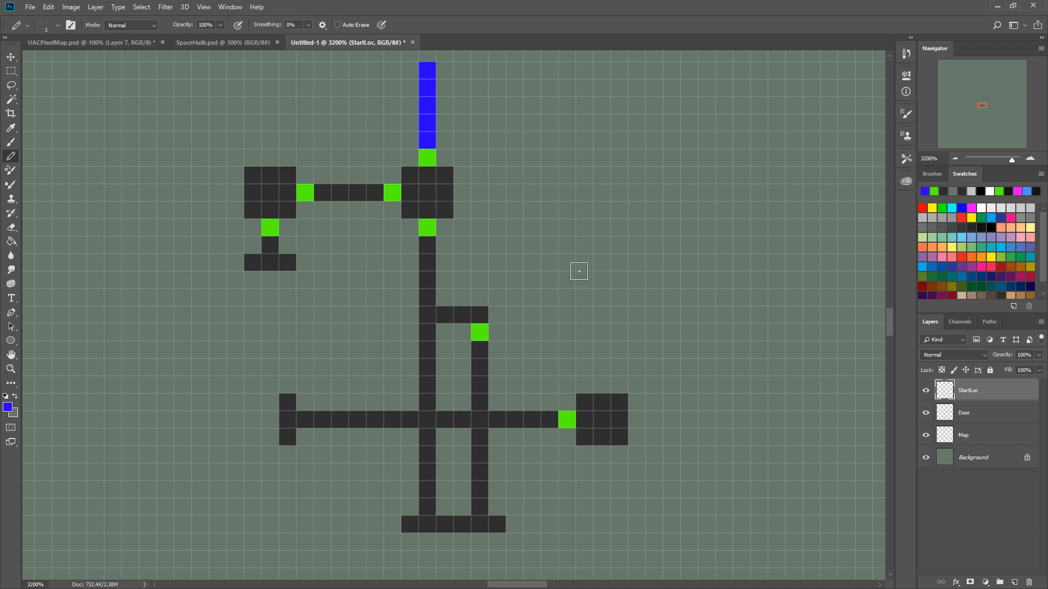
- Add a new layer named Objectives above the StartLoc layer
left_click(1014, 582)
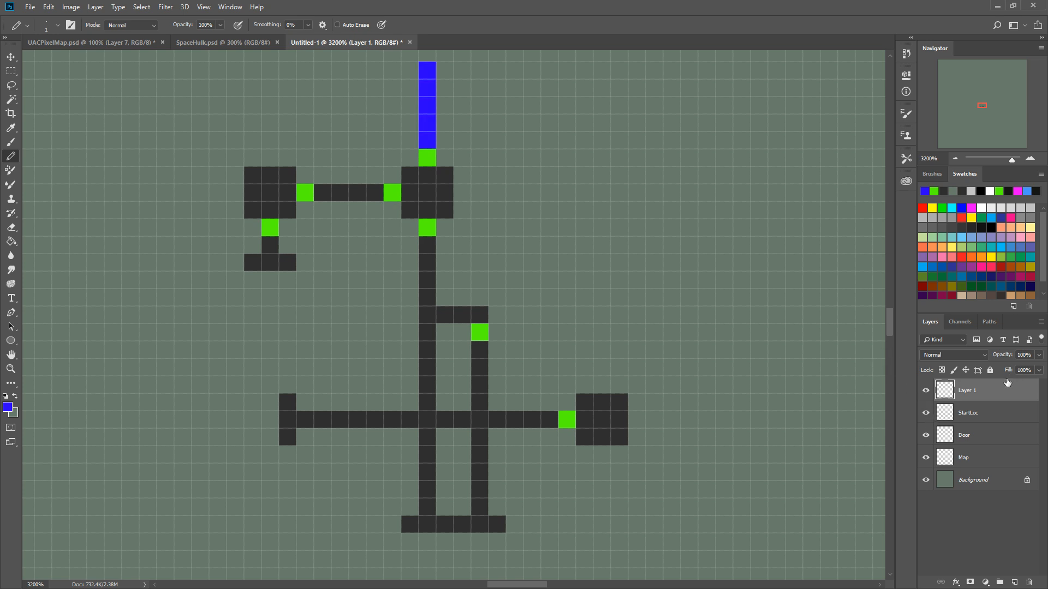
double_click(973, 390)
key("Return")
- Choose pure red (ff0000) as foreground colour and paint the centre pixel of the lower-right room
left_click(7, 407)
left_click(207, 384)
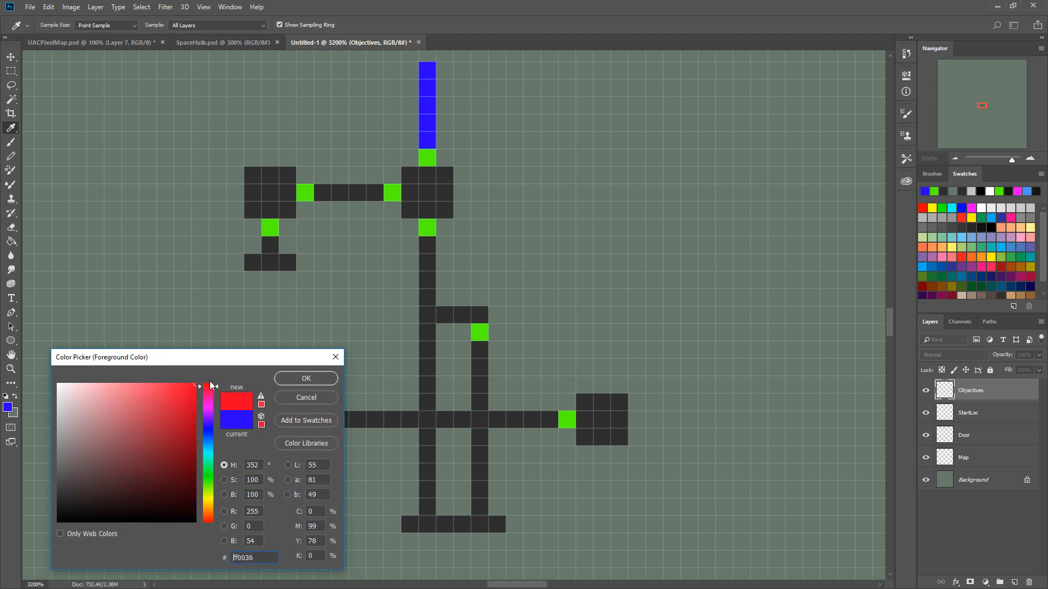
left_click(304, 379)
key("b")
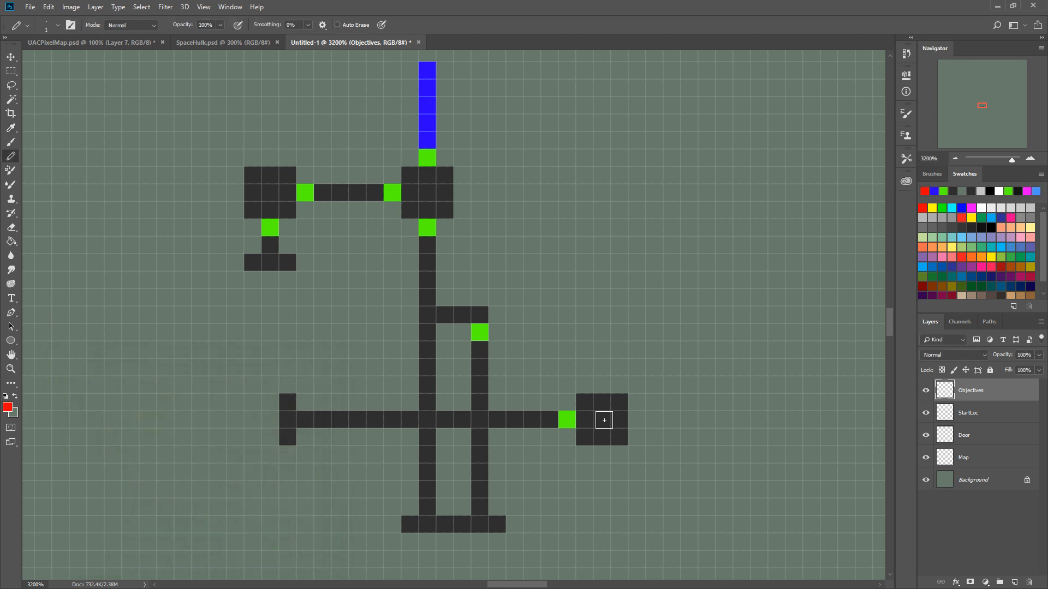
left_click(601, 419)
- Add a new layer named EnemyLocations above the Objectives layer
left_click(1016, 583)
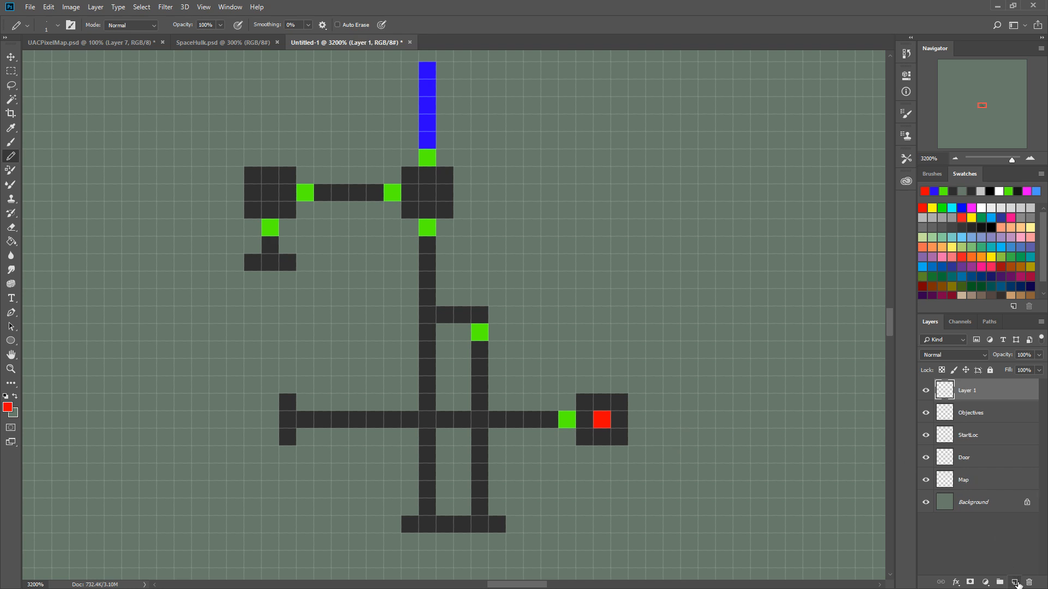
double_click(972, 399)
key("Return")
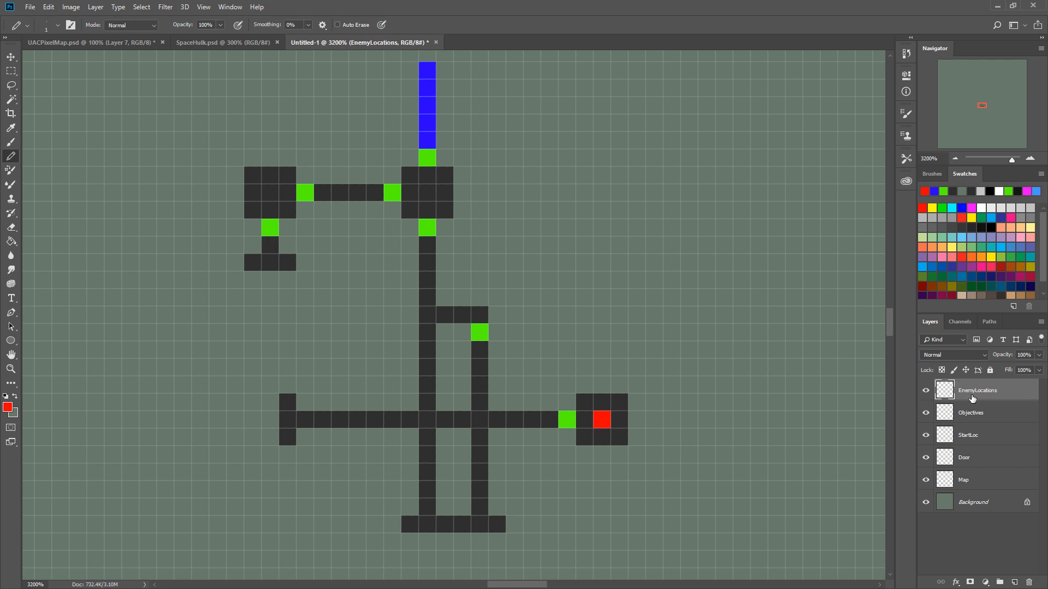
- Set the foreground colour to magenta with hue 300 and return to the Pencil tool
left_click(8, 408)
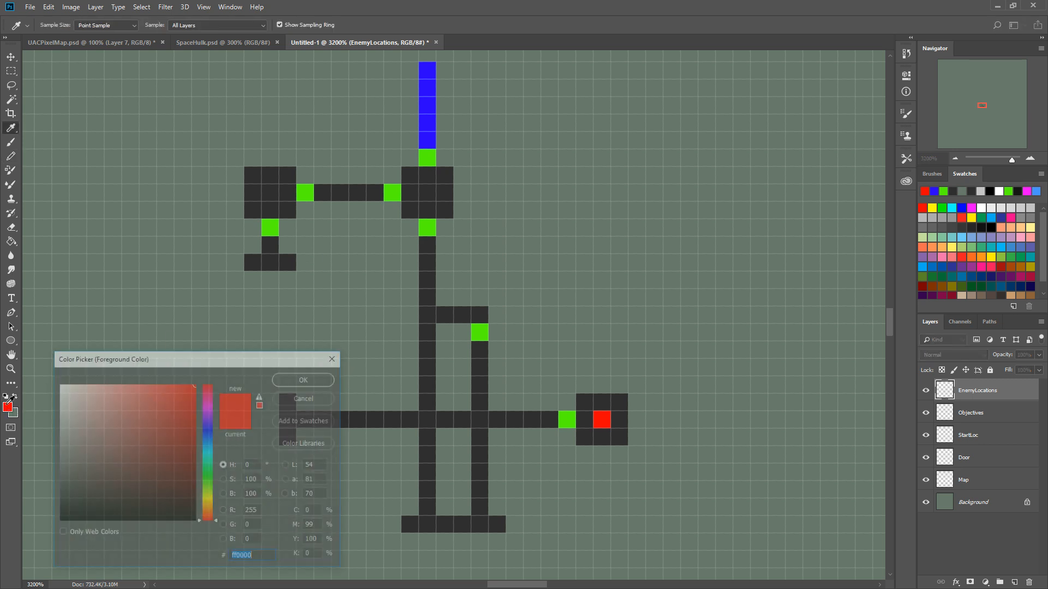
left_click(209, 407)
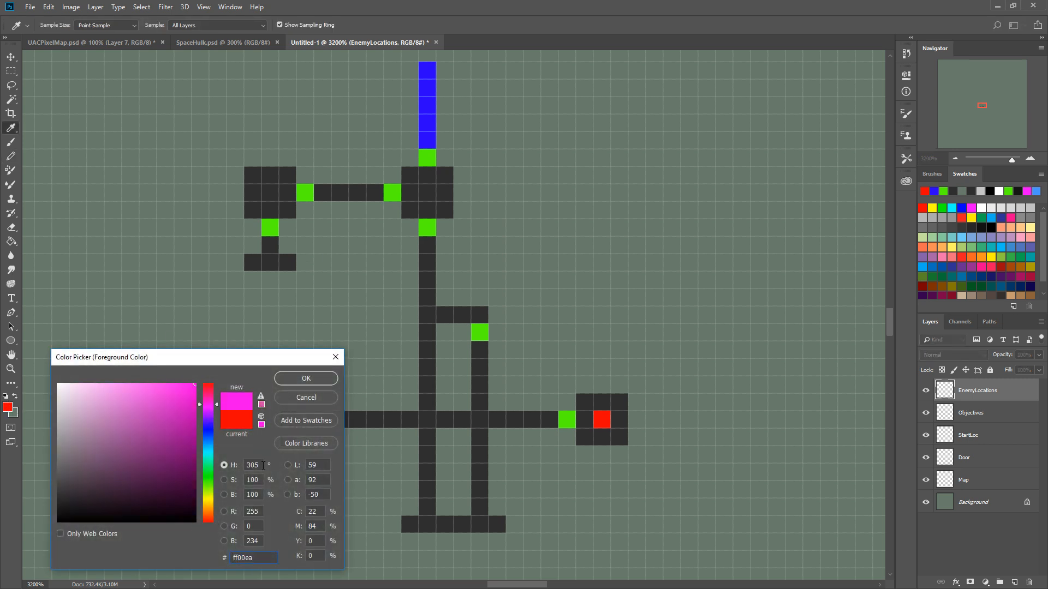
double_click(263, 465)
type("300")
left_click(288, 378)
key("b")
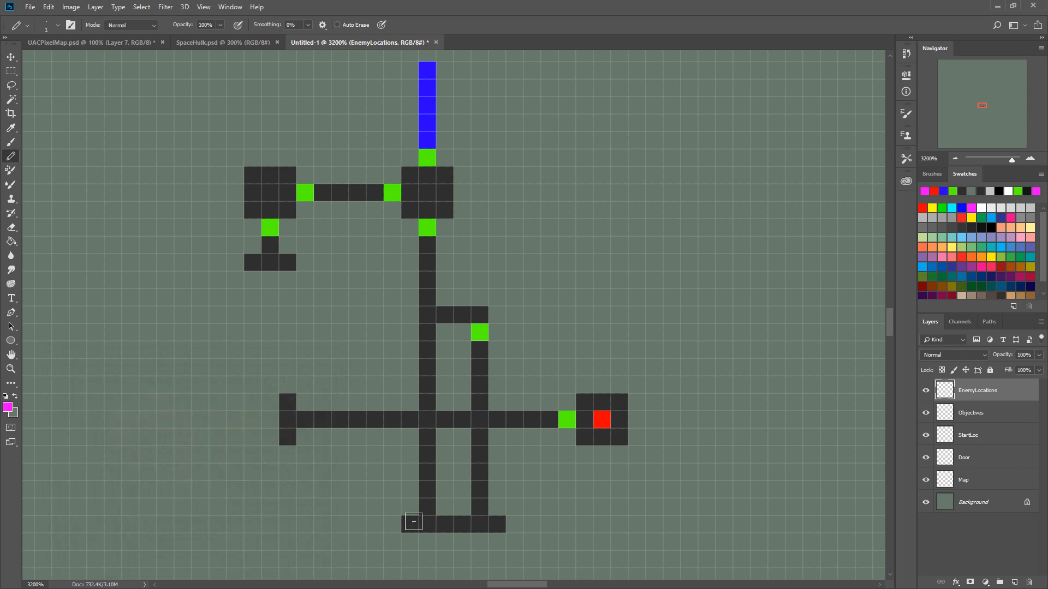
- Place six magenta enemy pixels, each one empty pixel beyond an end of the three dead-end corridor bars
left_click(380, 522)
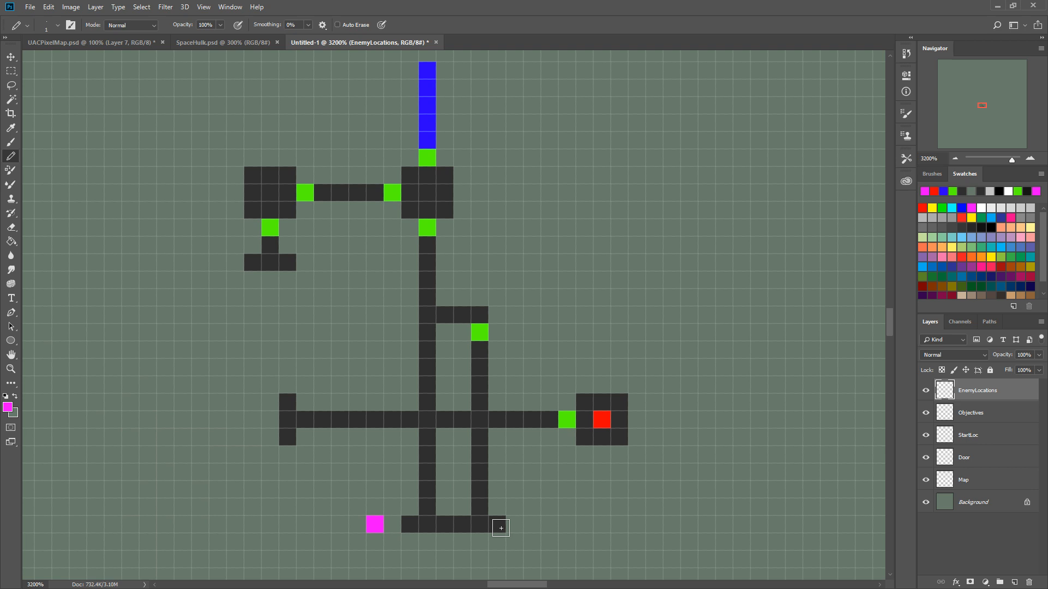
left_click(532, 525)
left_click(287, 468)
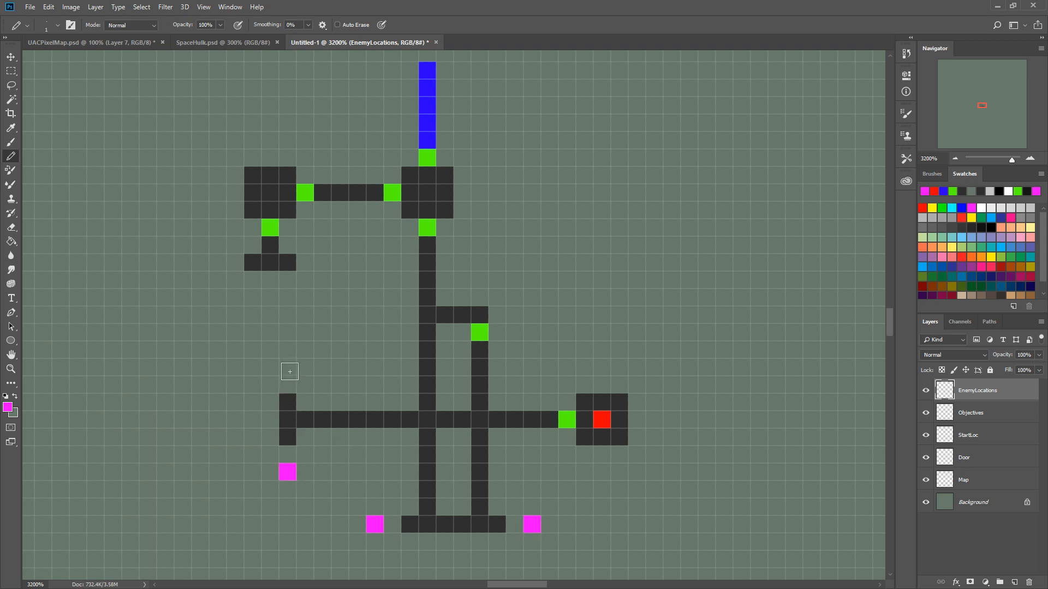
left_click(322, 262)
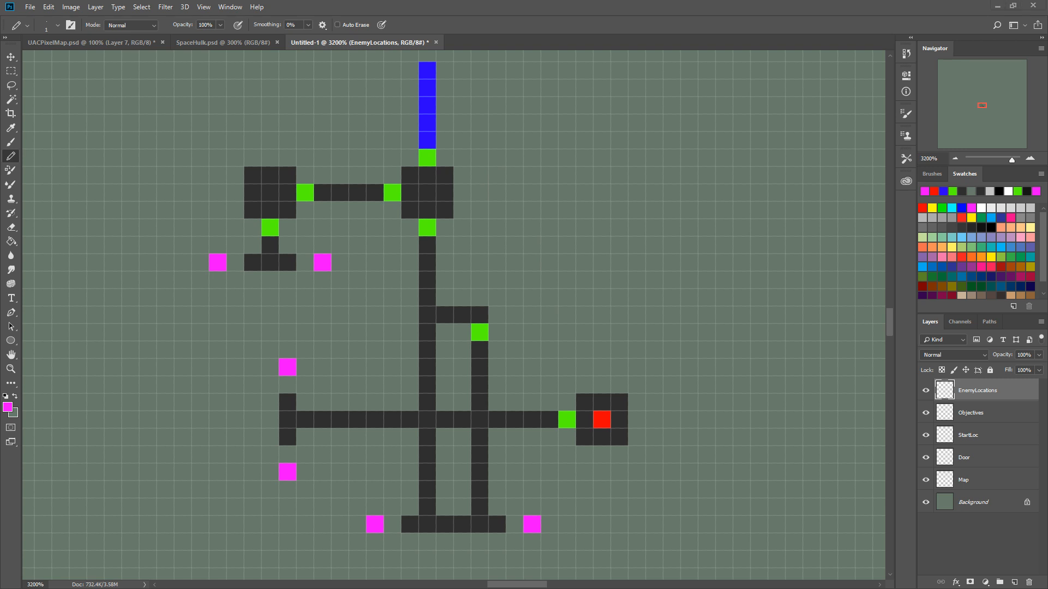
- Check the Space Hulk board photo in Chrome, then paint a 3 × 3 magenta block in Photoshop's empty area above the lower-right room
key("alt+Tab")
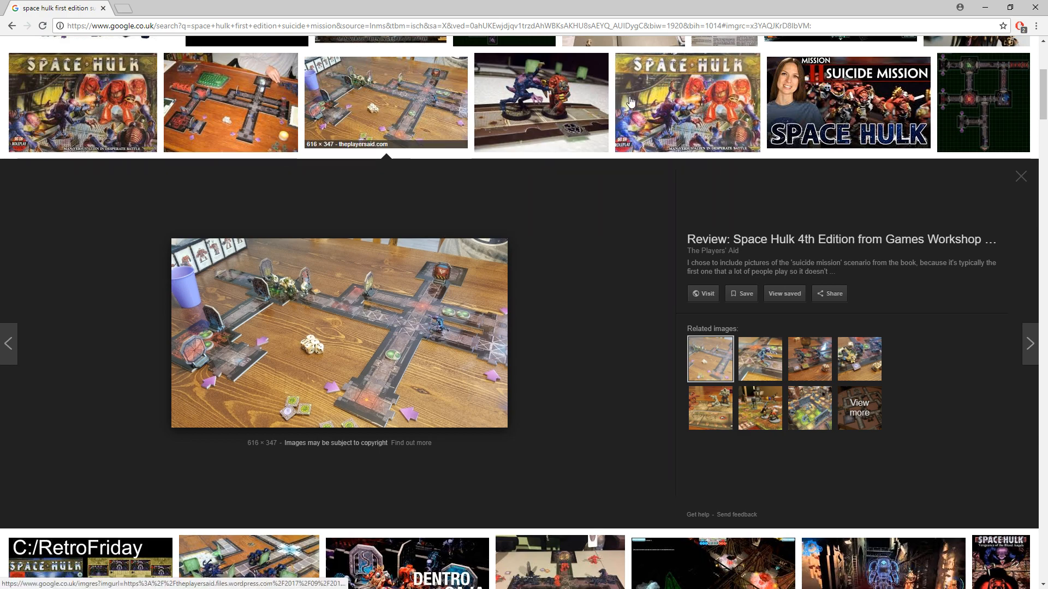
left_click(985, 7)
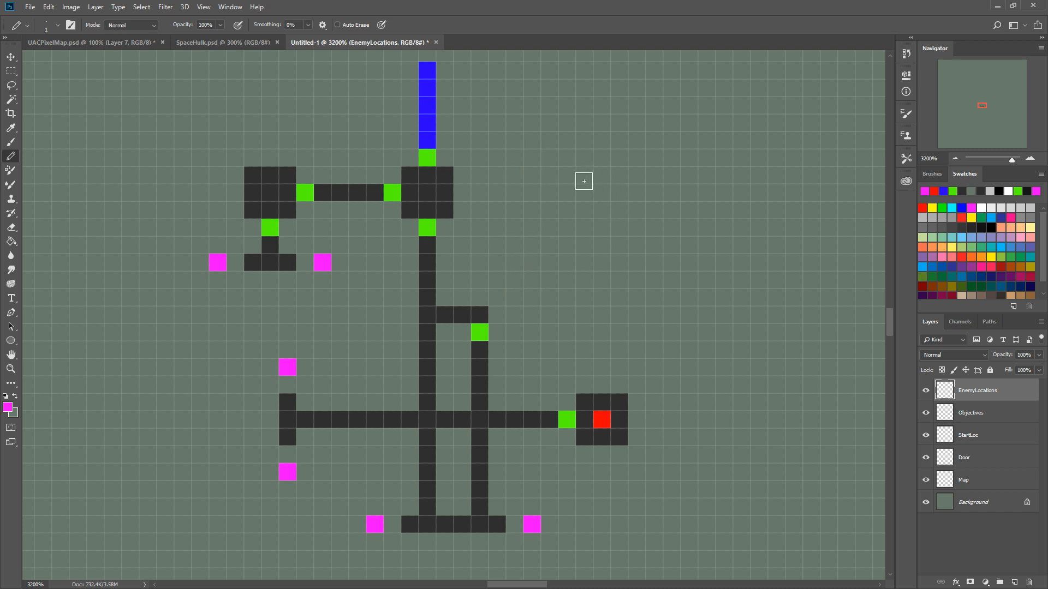
mouse_move(584, 175)
left_mouse_down()
mouse_move(614, 217)
mouse_move(598, 181)
mouse_move(613, 179)
mouse_move(597, 205)
left_mouse_up()
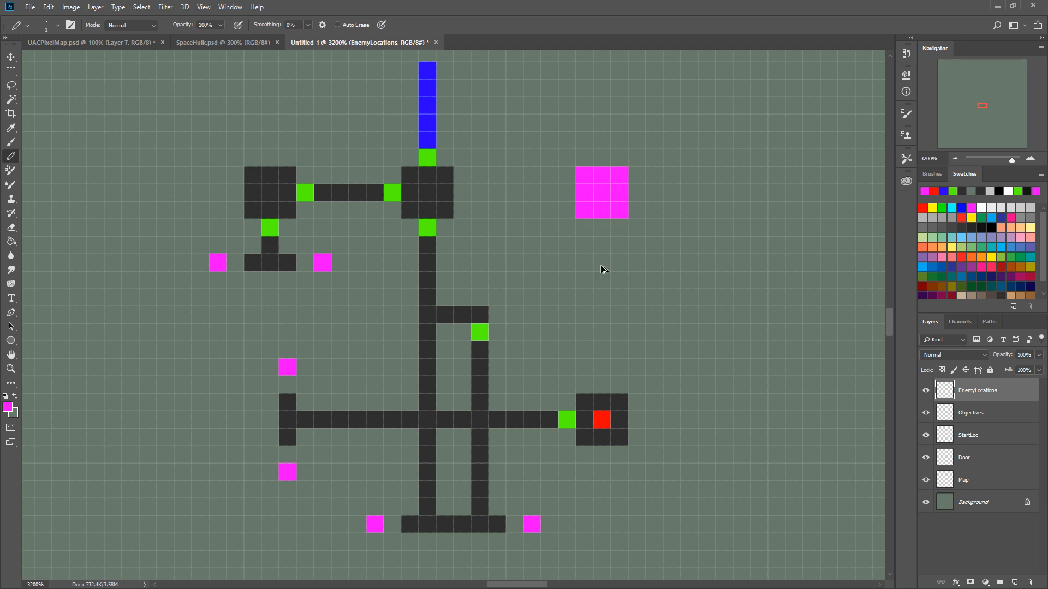
- Undo the 3 × 3 magenta block painted in the empty area above the lower-right room
key("ctrl+z")
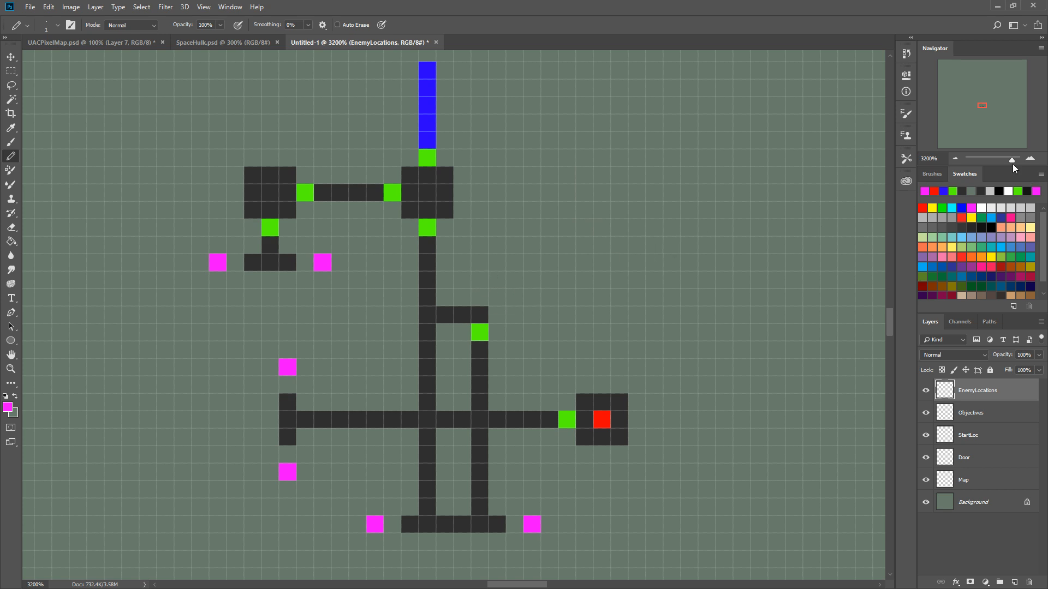
left_click(955, 158)
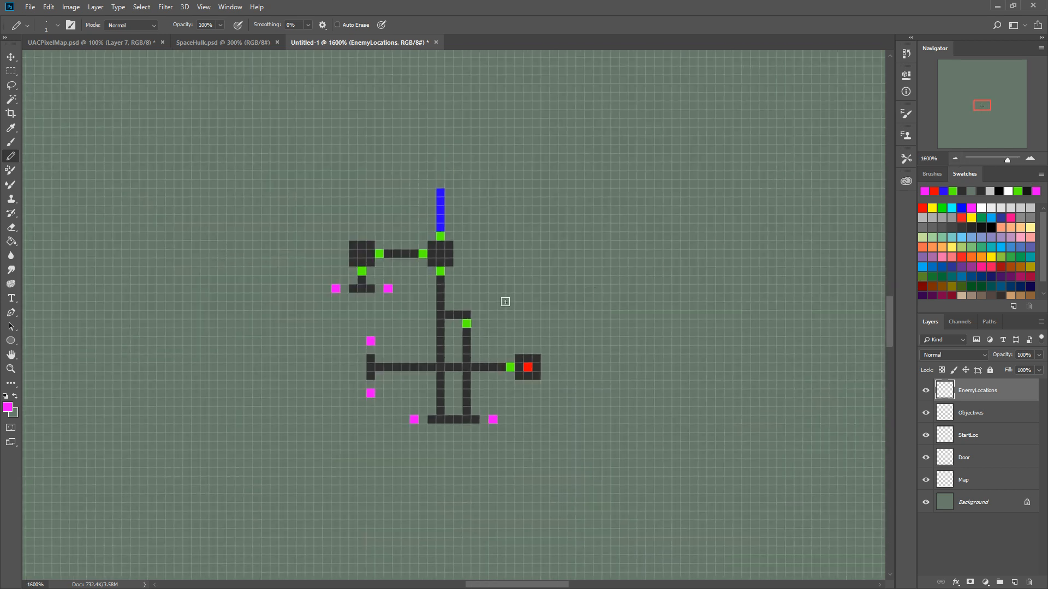
left_click_drag(982, 105, 985, 106)
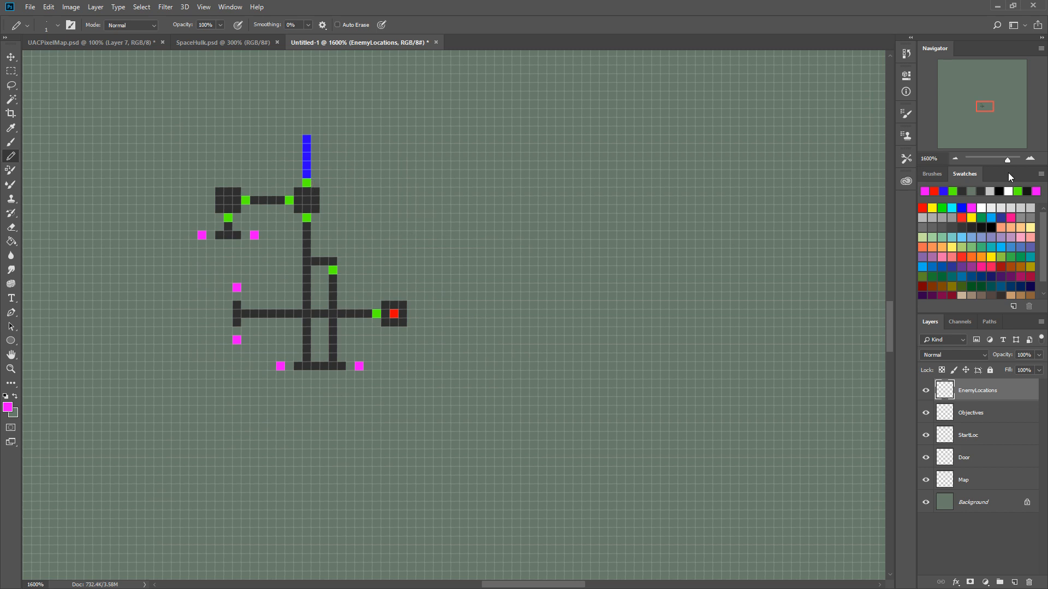
left_click(957, 159)
left_click(1031, 157)
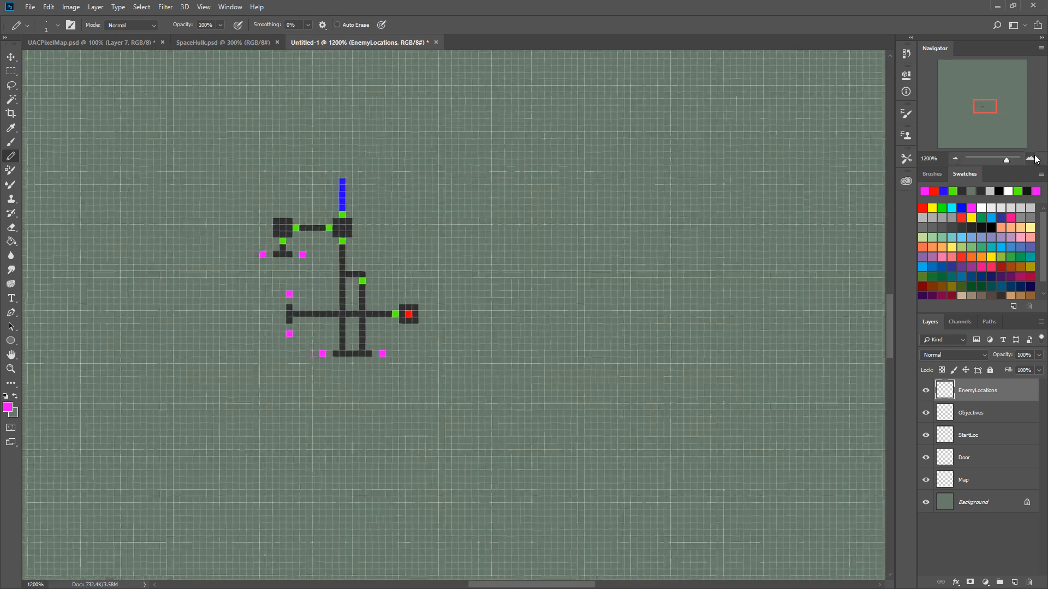
left_click(1033, 156)
left_click_drag(984, 108, 982, 106)
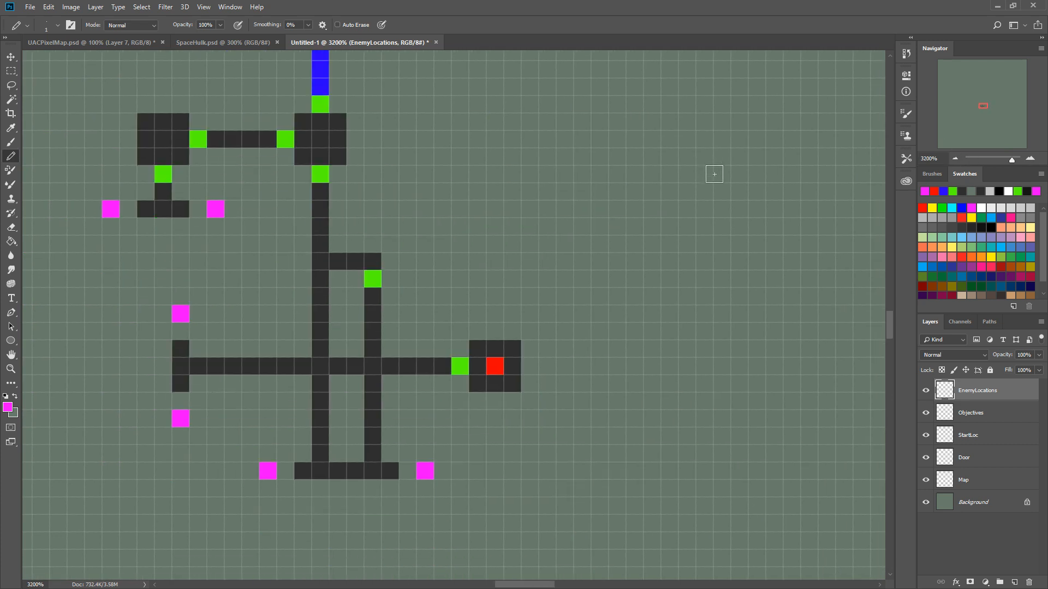
key("h")
mouse_move(594, 225)
left_mouse_down()
mouse_move(619, 267)
mouse_move(656, 267)
left_mouse_up()
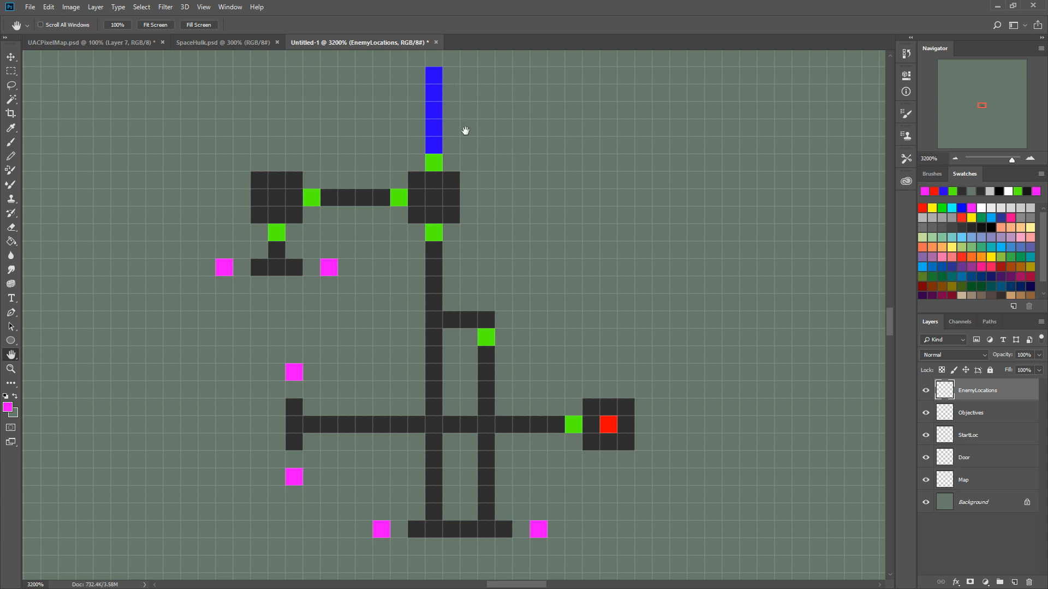
left_click(12, 298)
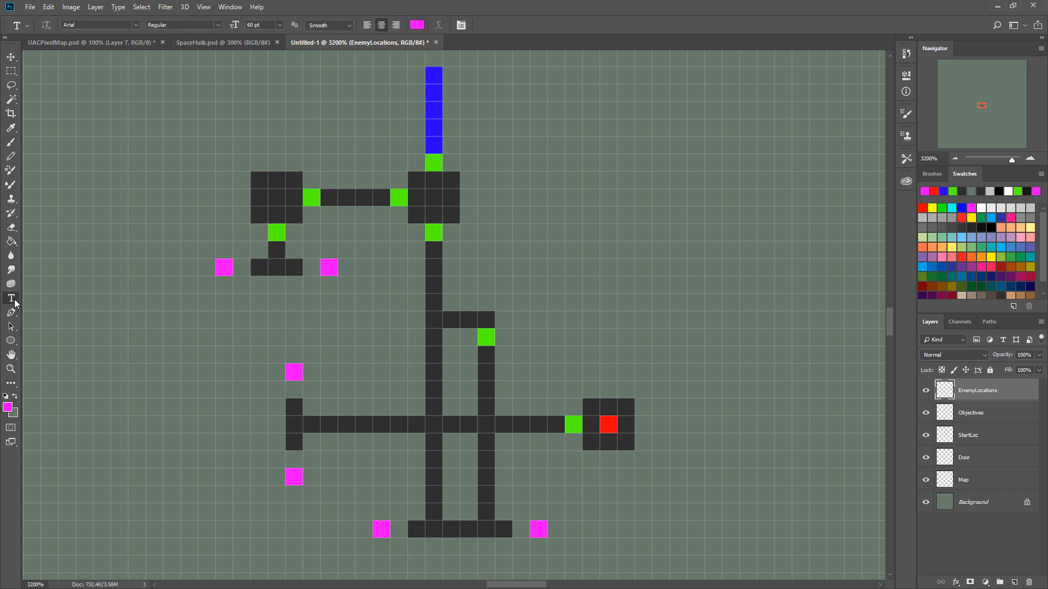
left_click_drag(519, 127, 814, 380)
left_click(279, 25)
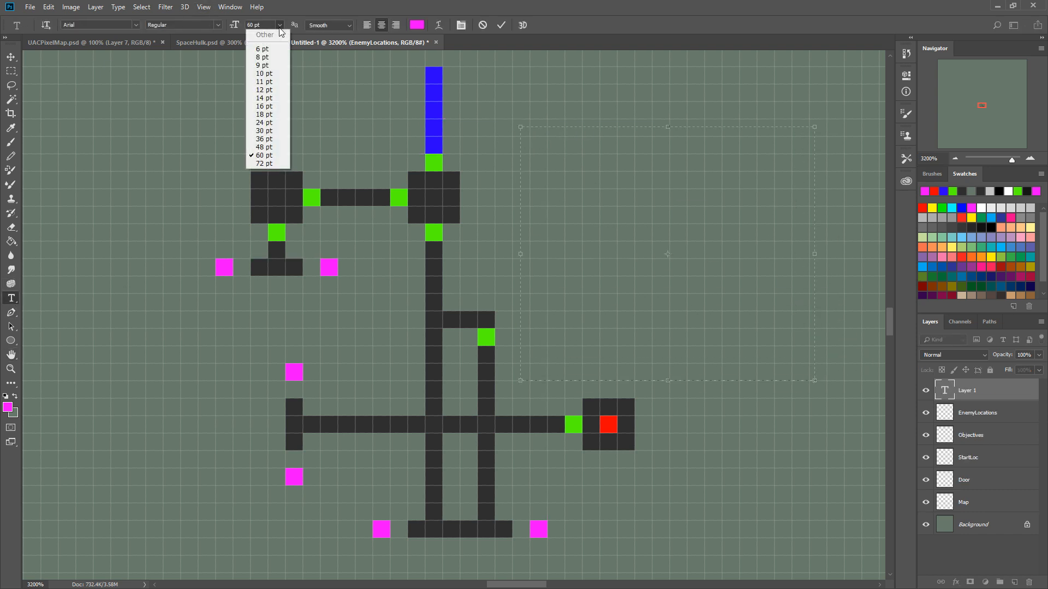
left_click(271, 49)
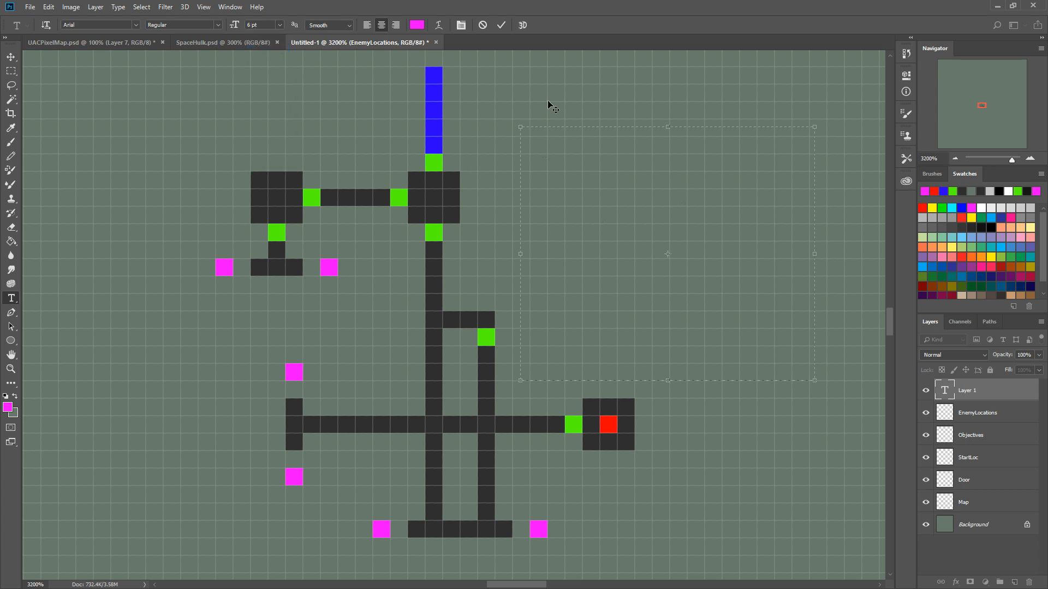
type("no")
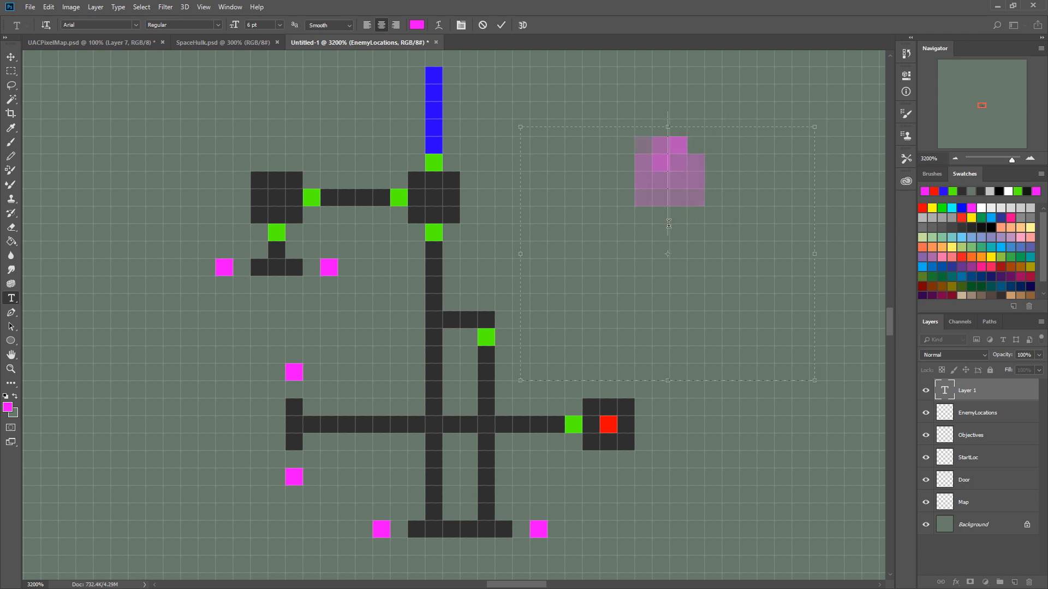
key("Escape")
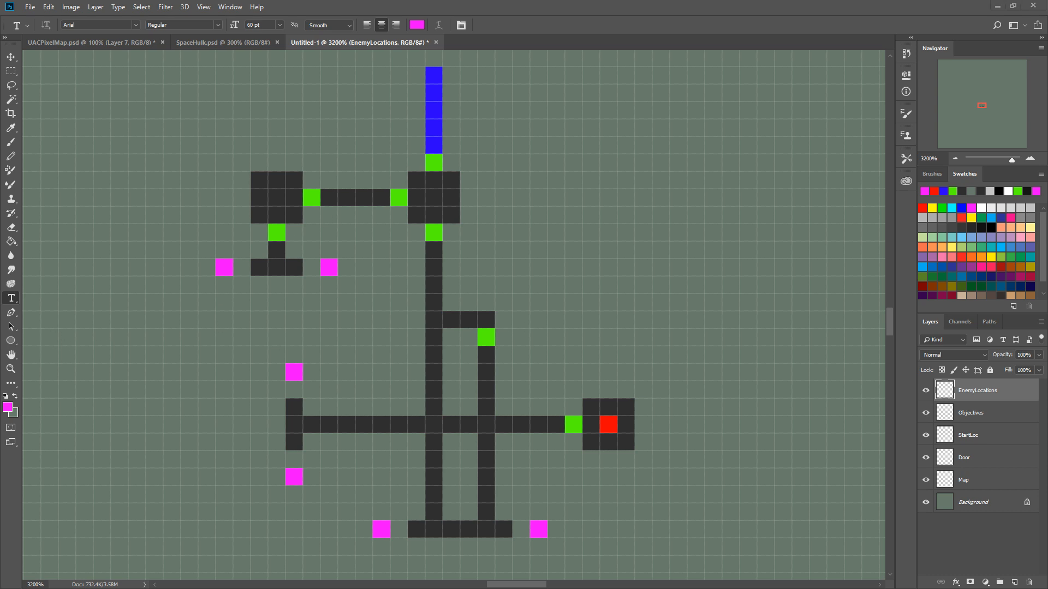
- Capture the whole map area, from the blue start strip to the lowest corridor bar, with the Snipping Tool
left_click_drag(222, 144, 696, 113)
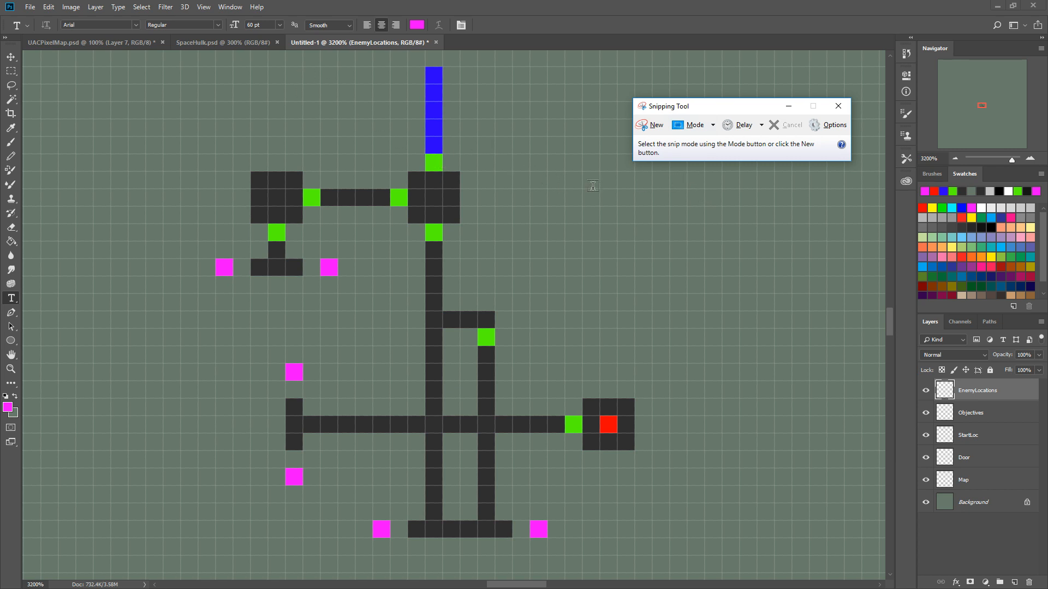
left_click_drag(709, 107, 764, 62)
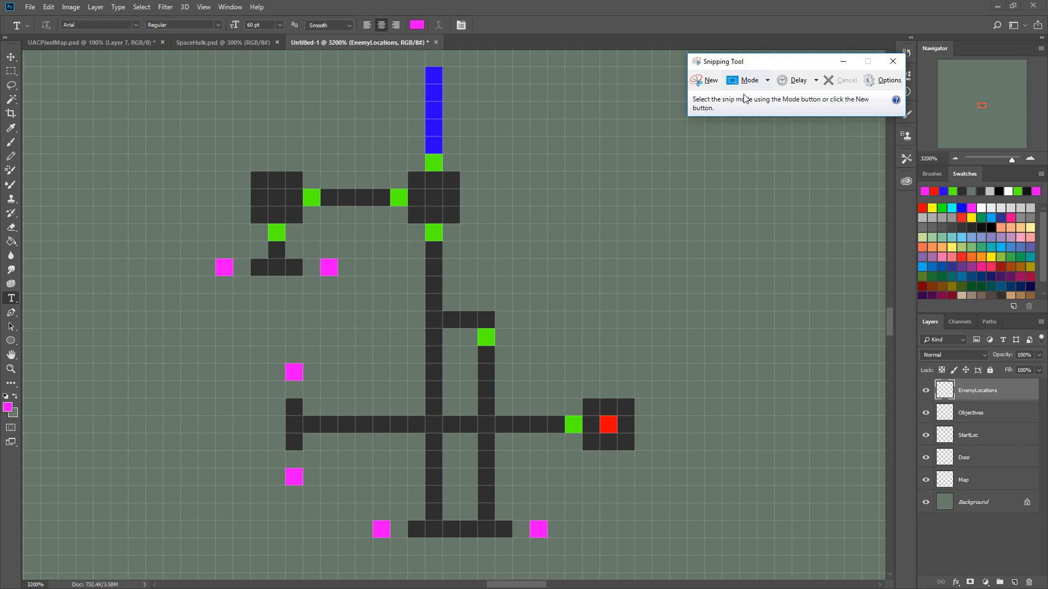
left_click(710, 83)
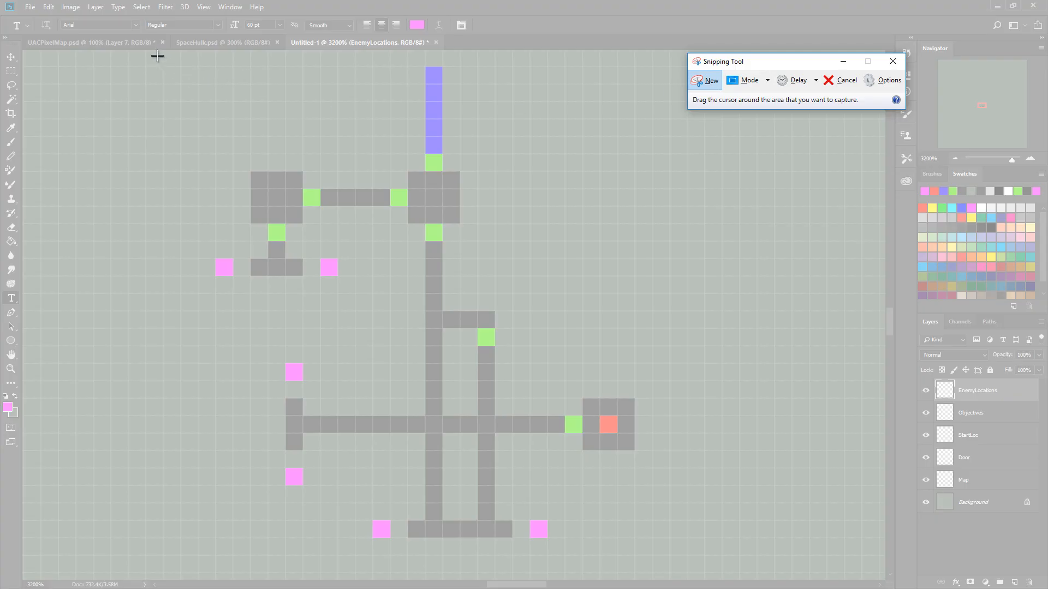
left_click_drag(158, 56, 674, 557)
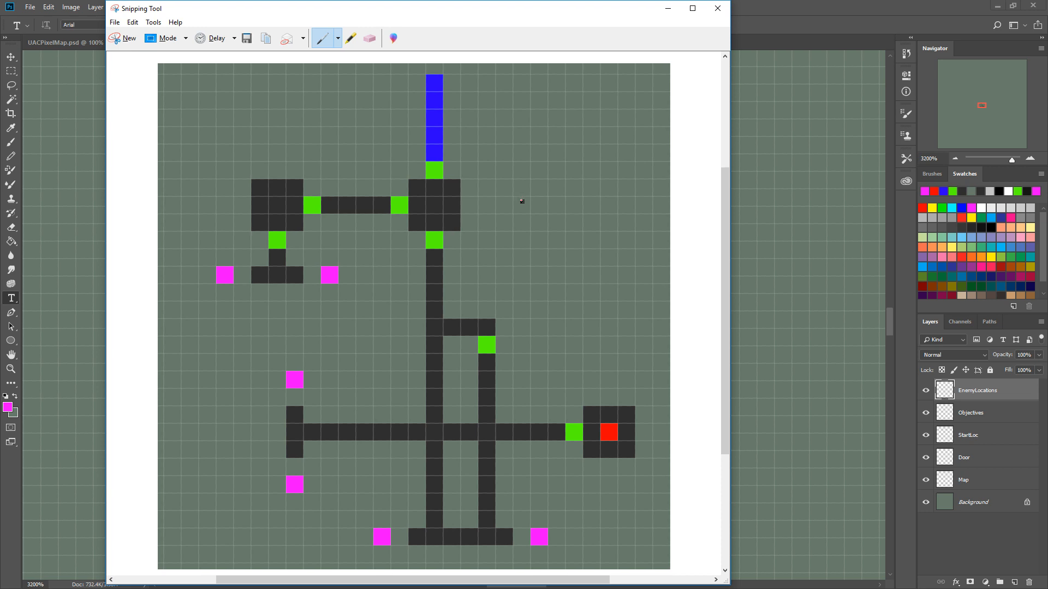
left_click(762, 8)
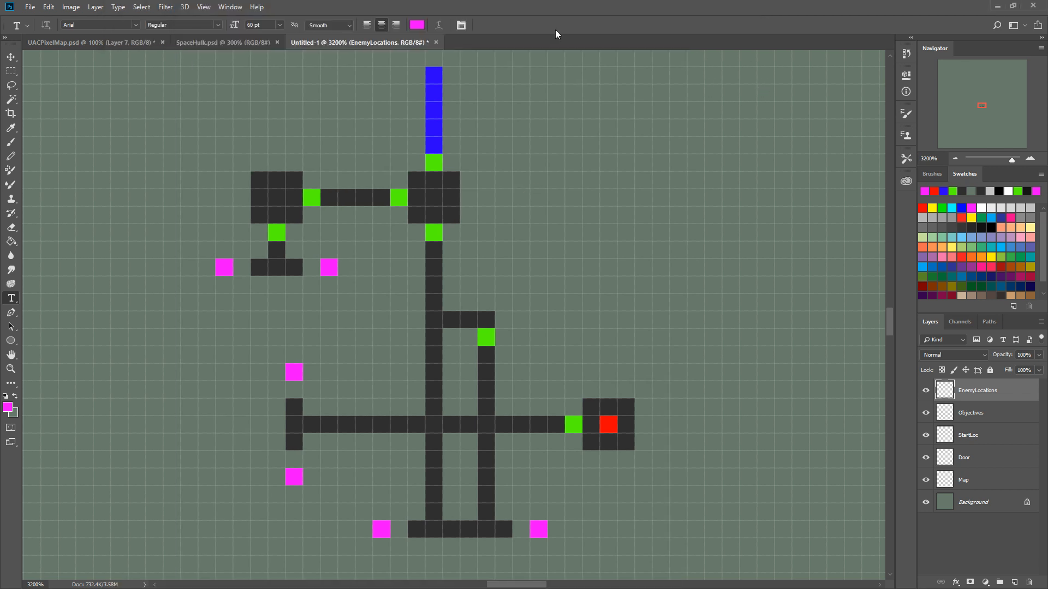
- Create a 939 × 928 px Photoshop document from the Clipboard preset with a white background, and paste the captured map into it
left_click(30, 7)
left_click(42, 19)
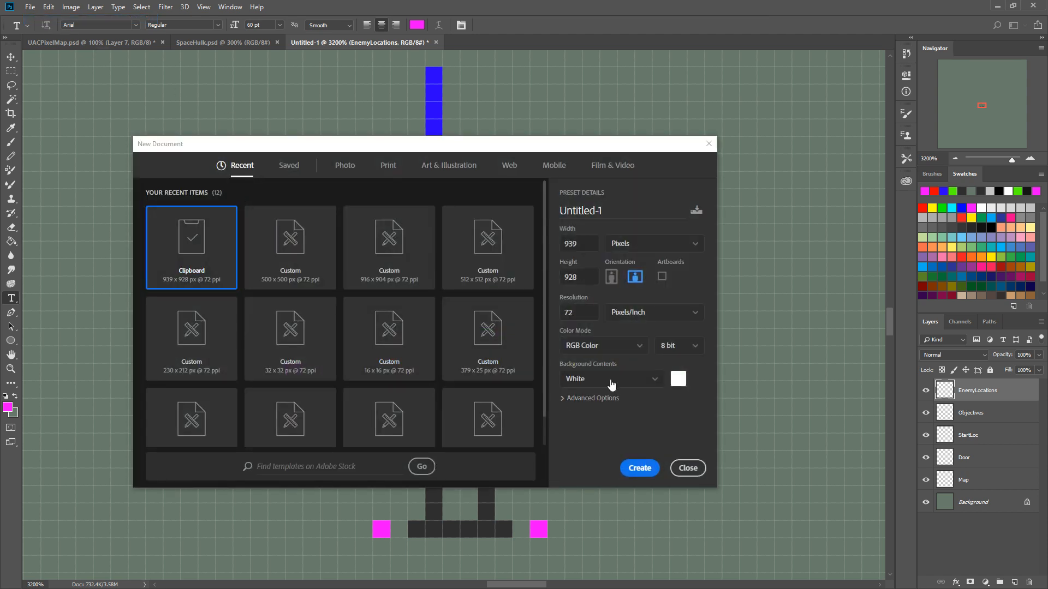
left_click(640, 468)
key("ctrl+v")
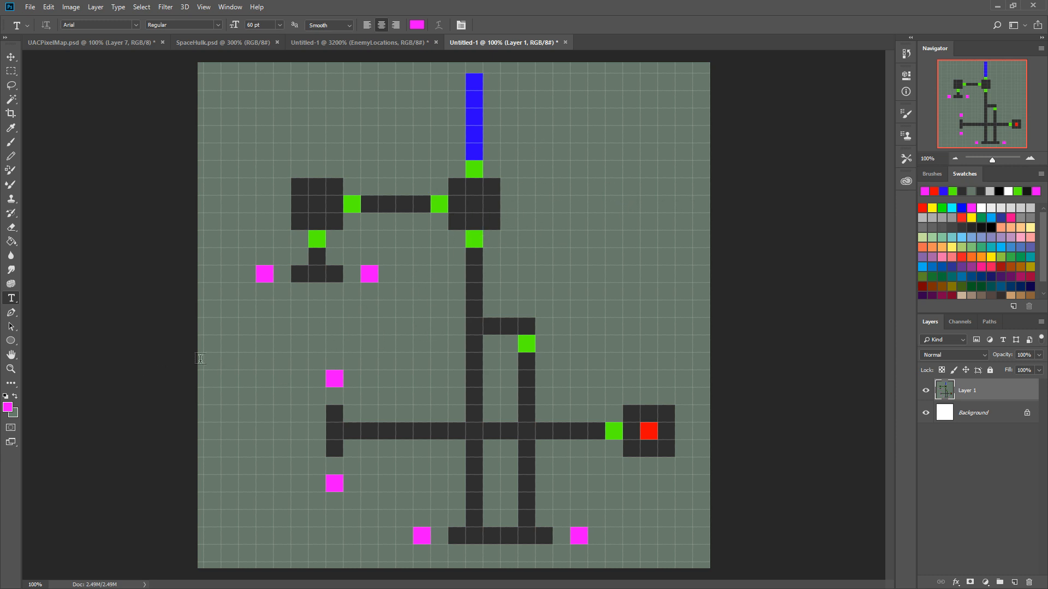
- Add a magenta 60 pt Arial label "Enemy Start" and place it just below the upper-left corridor bar and its two enemy pixels
key("b")
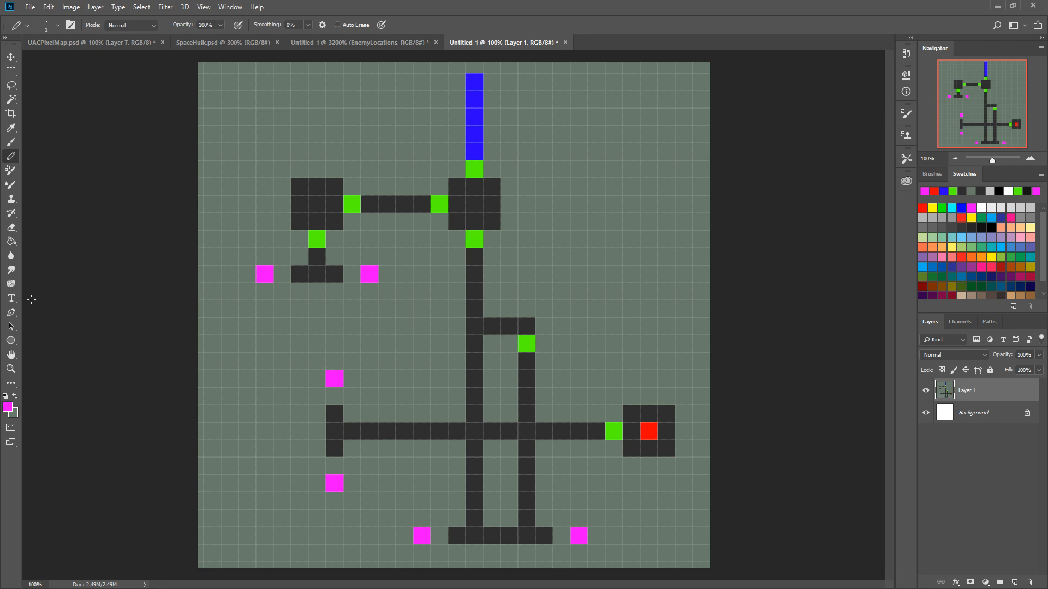
left_click(11, 298)
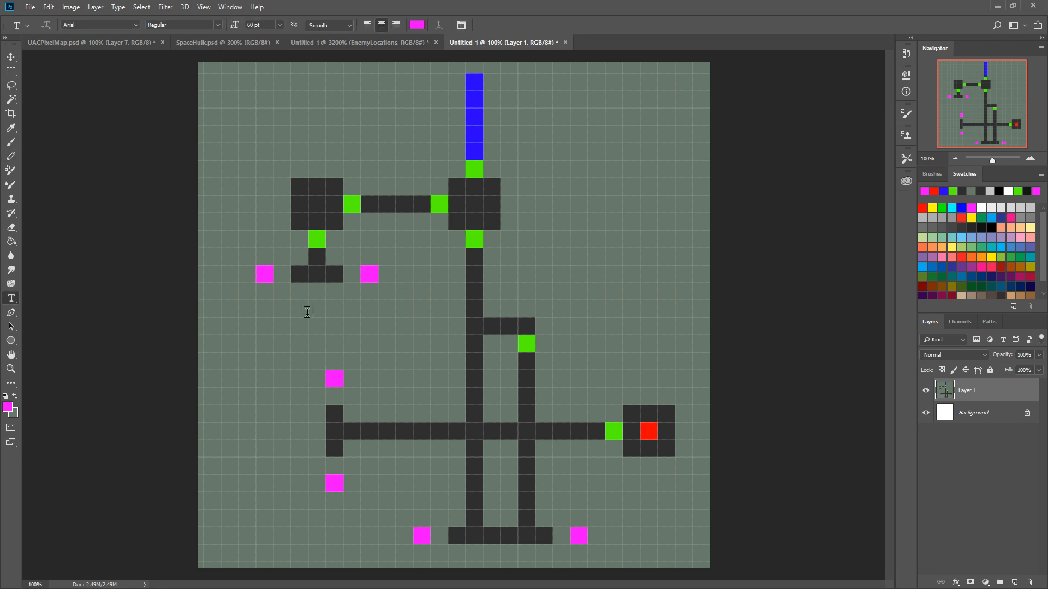
left_click_drag(240, 307, 423, 367)
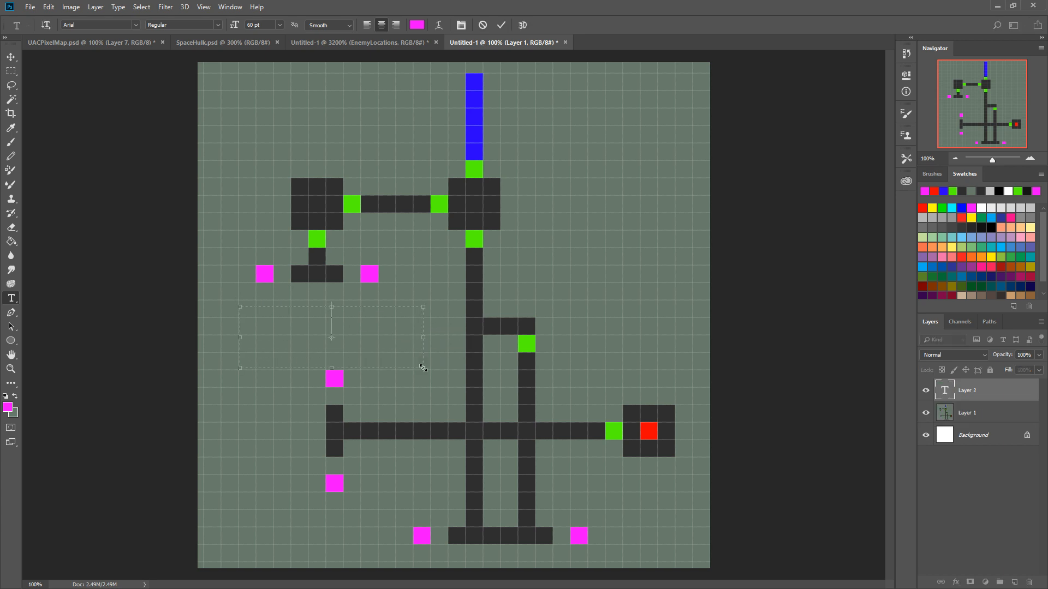
type("Enemy Star")
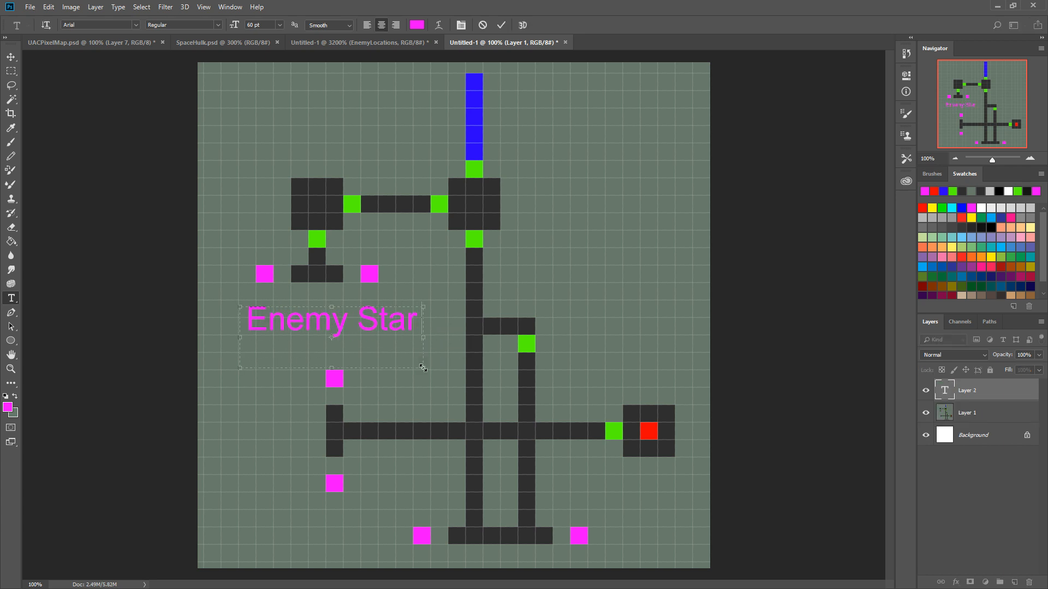
type("t")
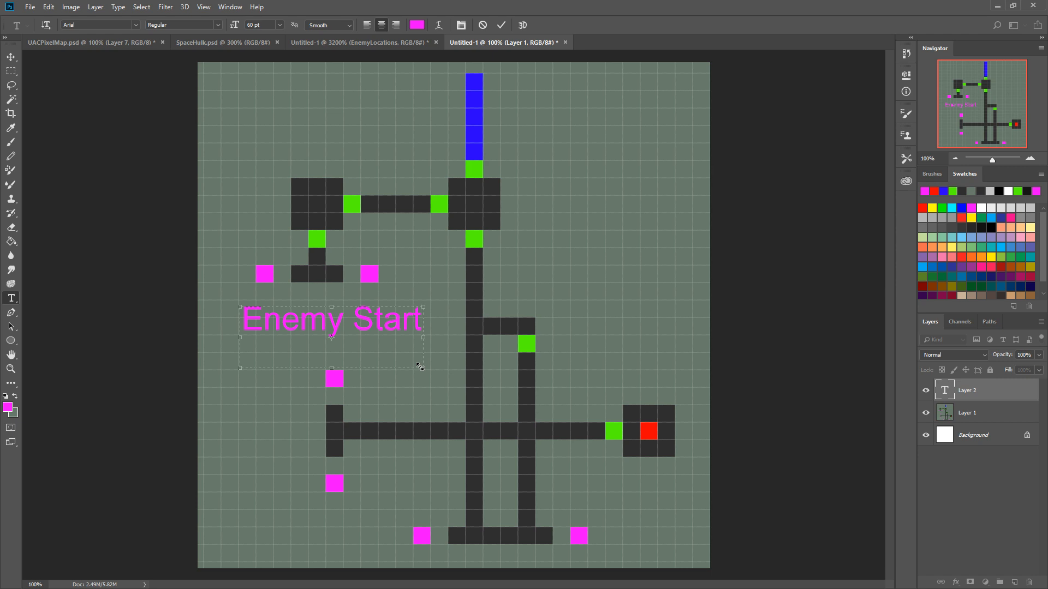
left_click(11, 54)
left_click_drag(349, 305, 338, 292)
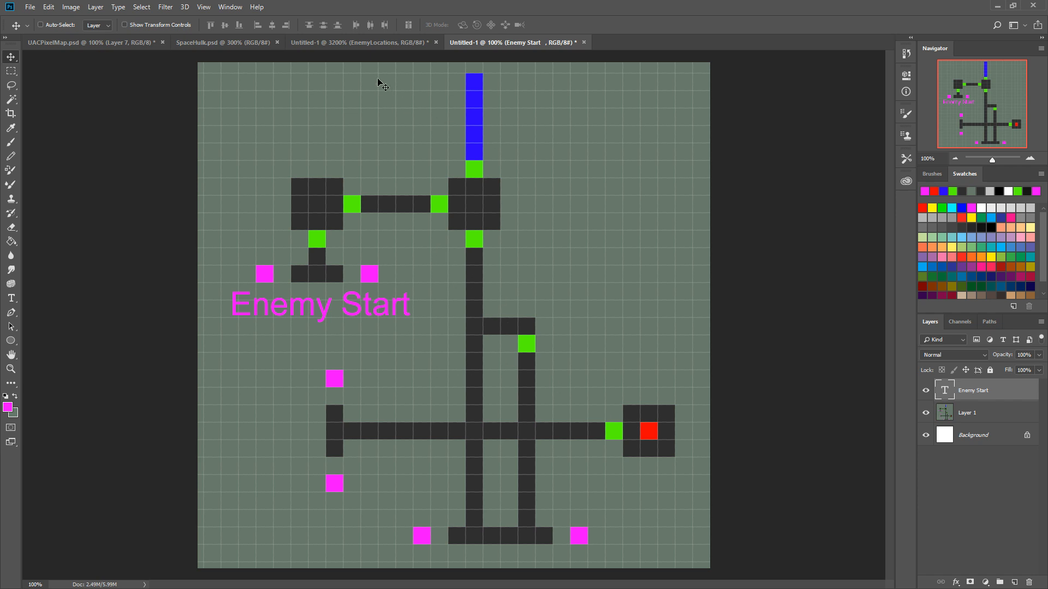
- Examine the small one-pixel-per-square map in SpaceHulk.psd at 3000% zoom, including its corridors, doors, start strips and enemy locations
left_click(375, 41)
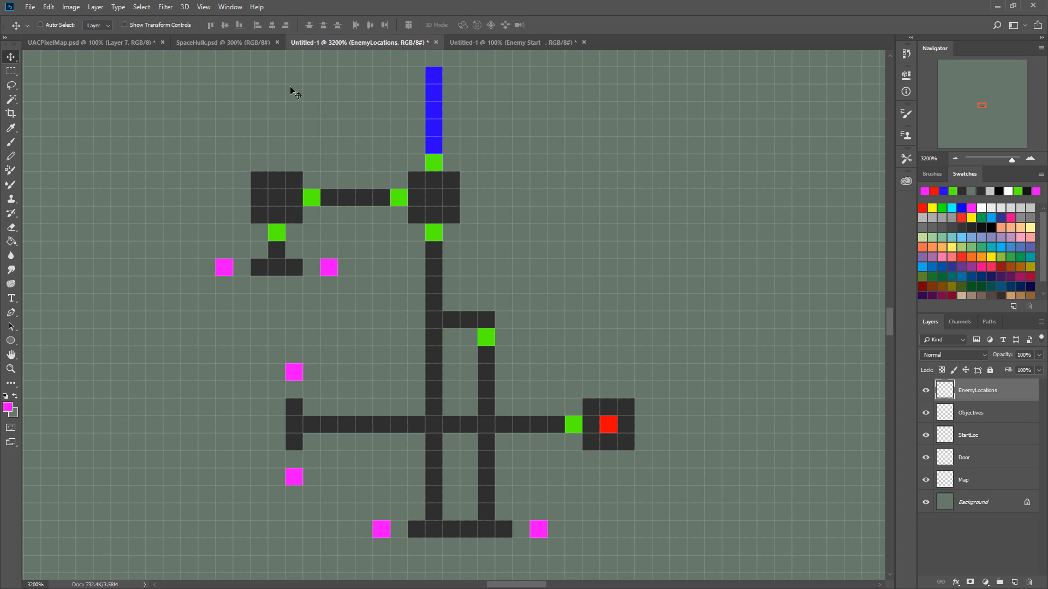
left_click(233, 45)
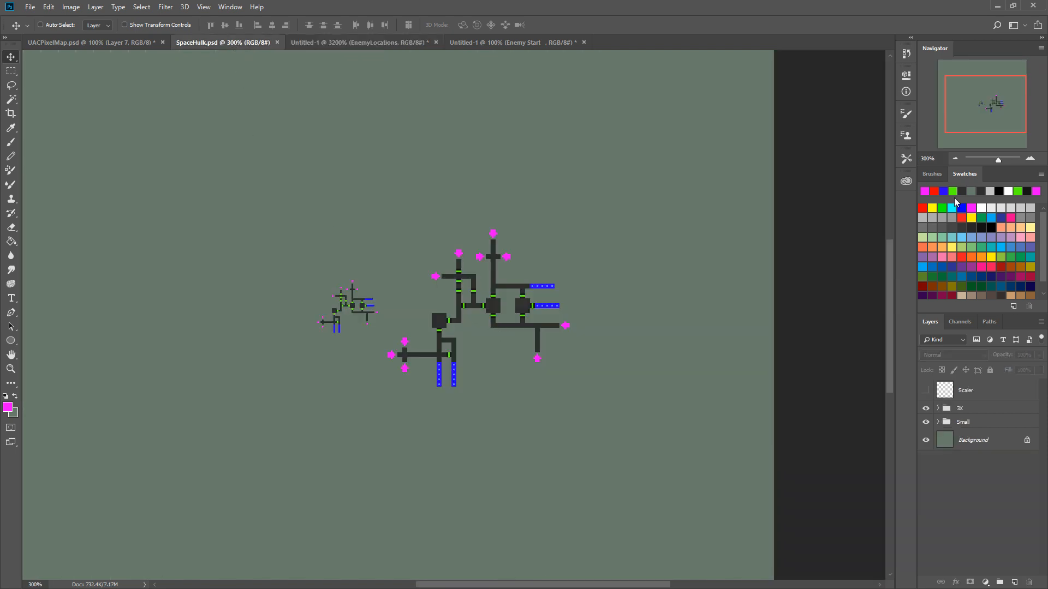
left_click_drag(998, 161, 1007, 157)
left_click_drag(994, 106, 978, 104)
left_click(1030, 159)
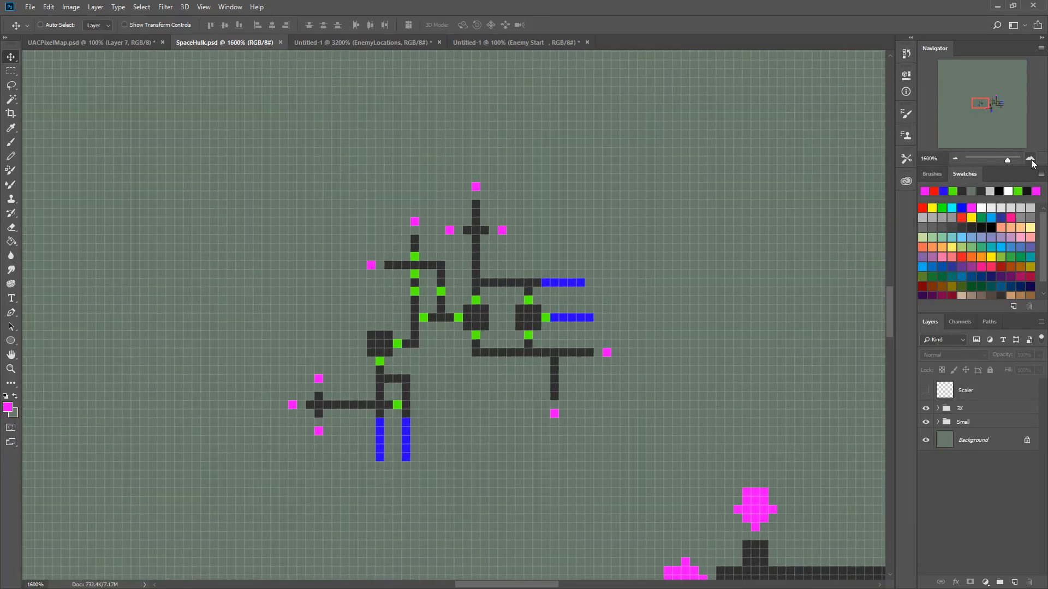
left_click(1031, 159)
left_click(1030, 159)
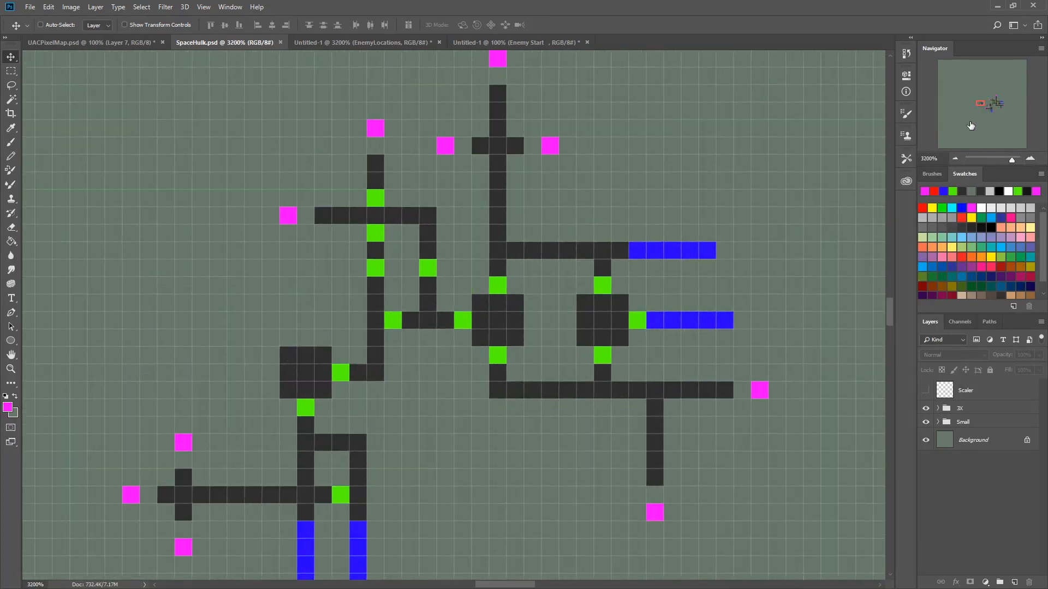
left_click(939, 160)
type("3")
key("Return")
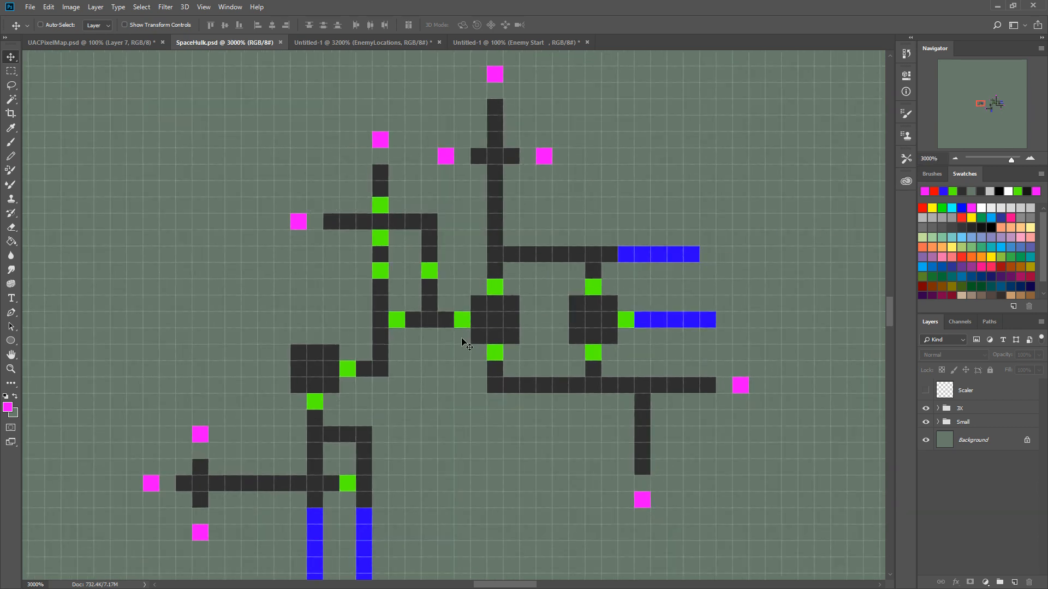
key("h")
left_click_drag(440, 355, 416, 345)
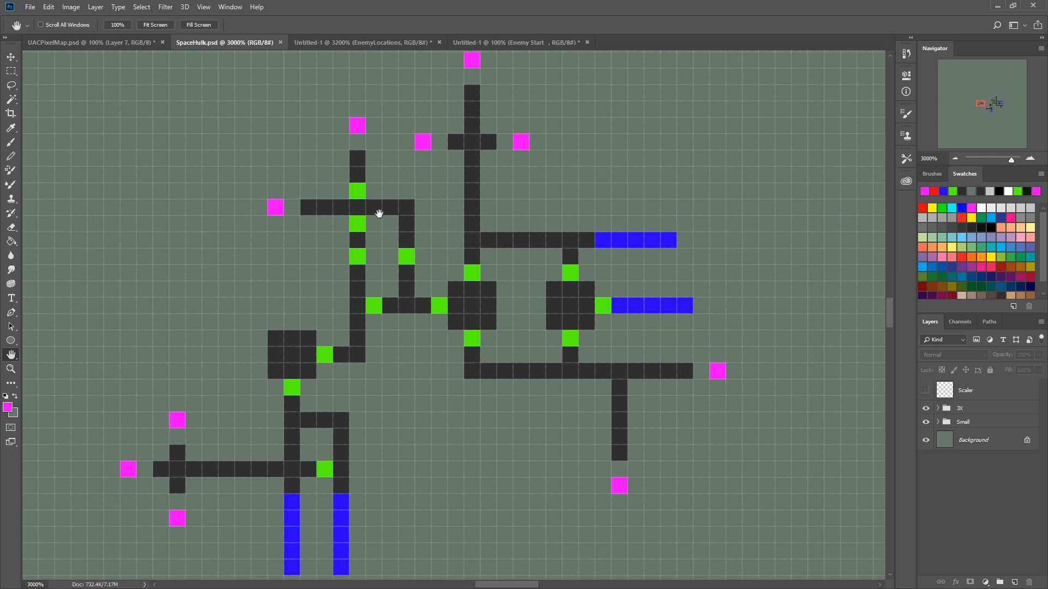
- Show the Scaler layer over the enlarged 3X map in SpaceHulk.psd, with both map versions in view at 800% zoom
left_click(955, 158)
left_click(955, 159)
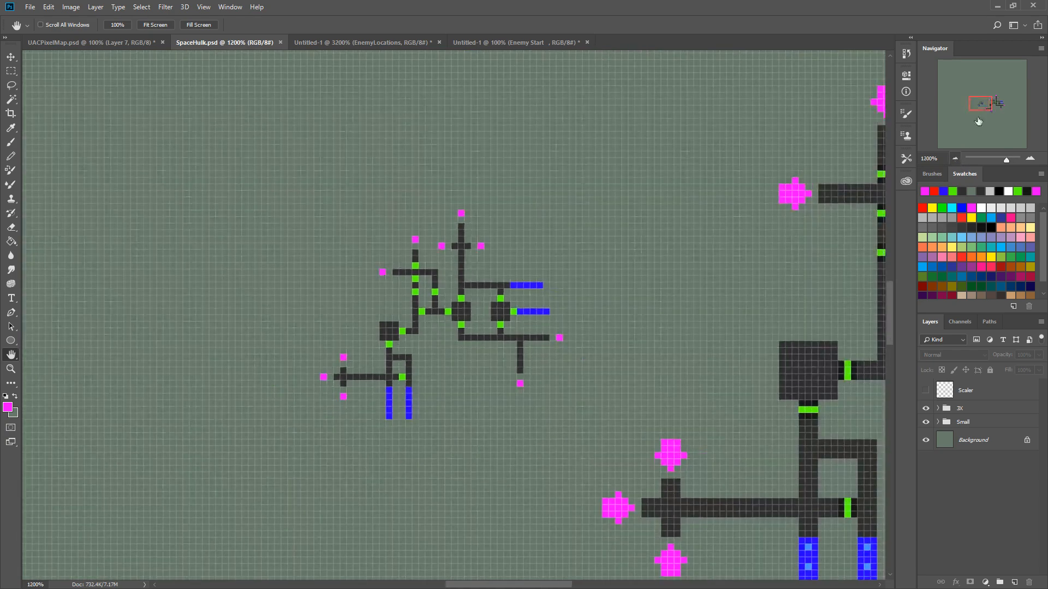
left_click_drag(982, 102, 999, 104)
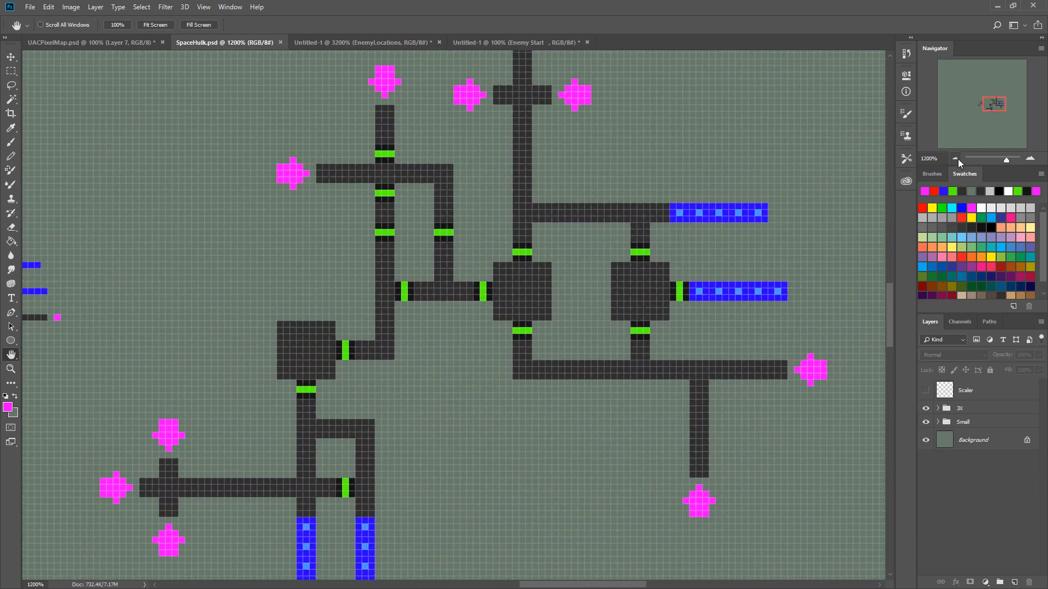
left_click(955, 159)
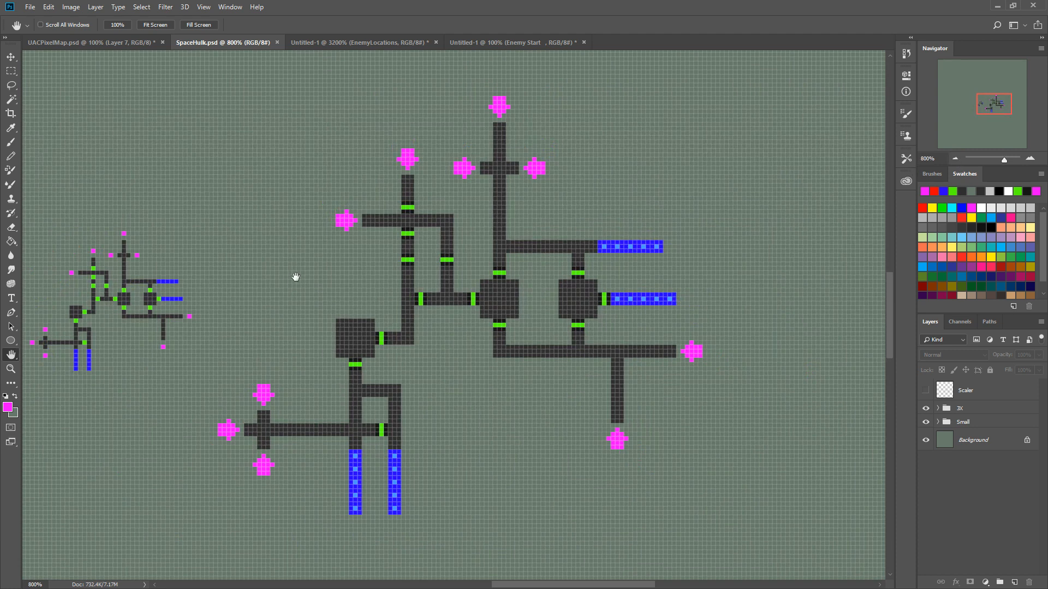
left_click_drag(295, 277, 293, 259)
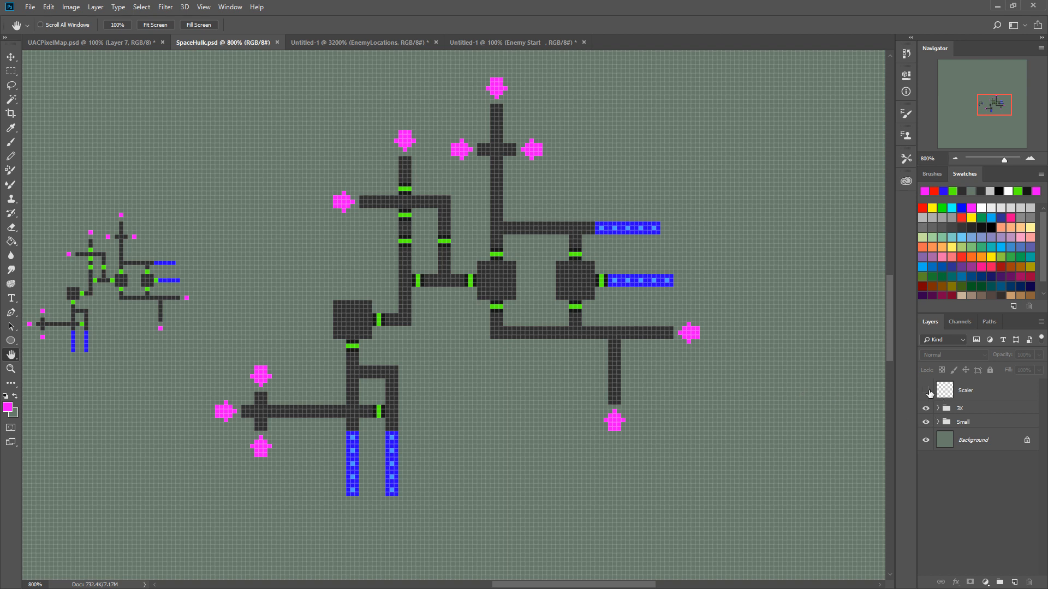
left_click(926, 391)
left_click(926, 391)
left_click(925, 390)
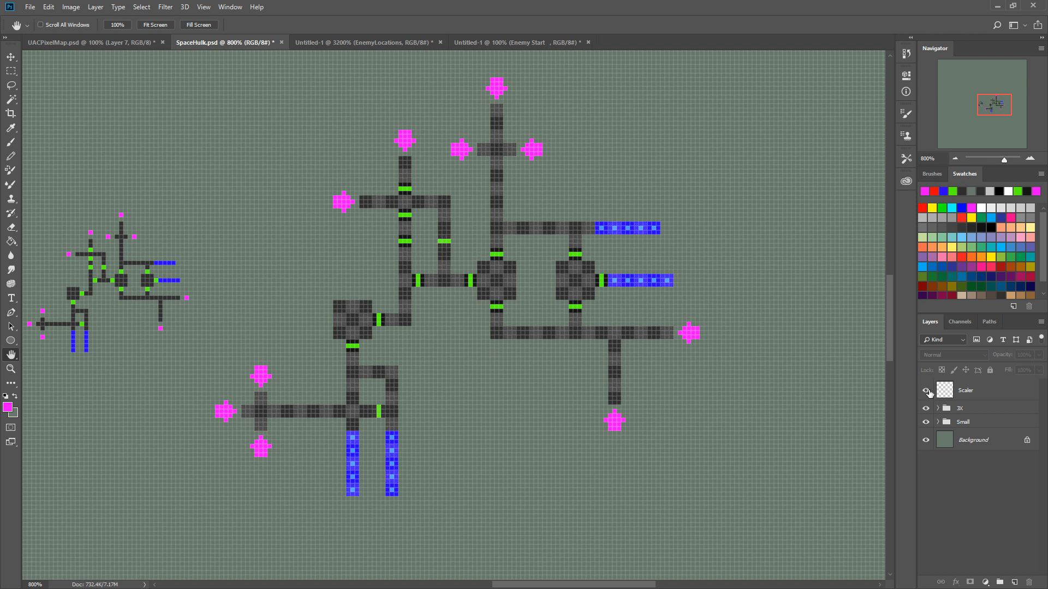
- Hide the pixel grid in SpaceHulk.psd and compare the small map with its enlarged 3X version
left_click(926, 391)
left_click(926, 391)
key("ctrl+apostrophe")
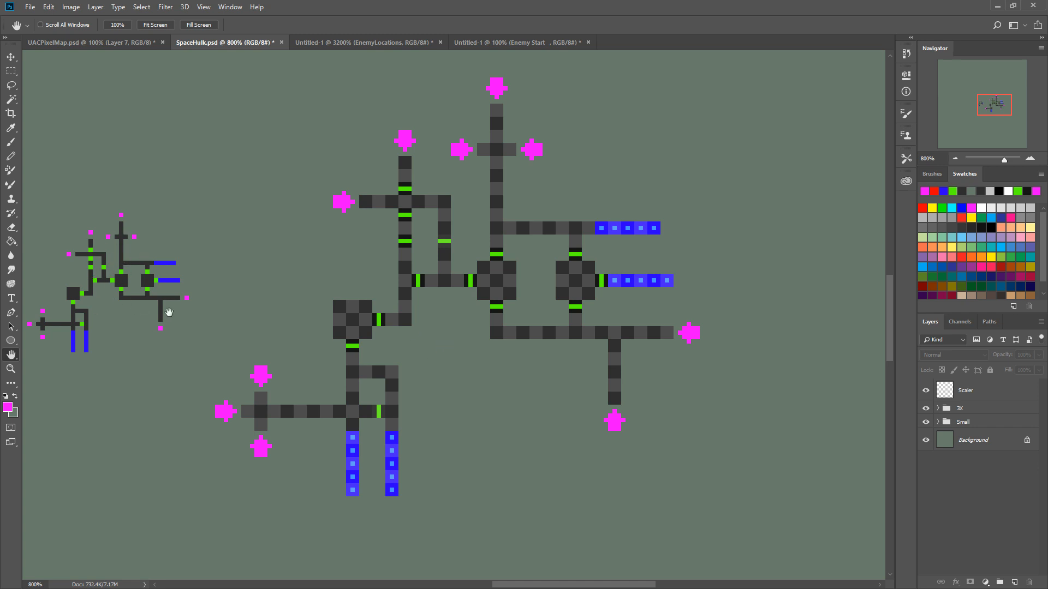
left_click_drag(162, 340, 392, 338)
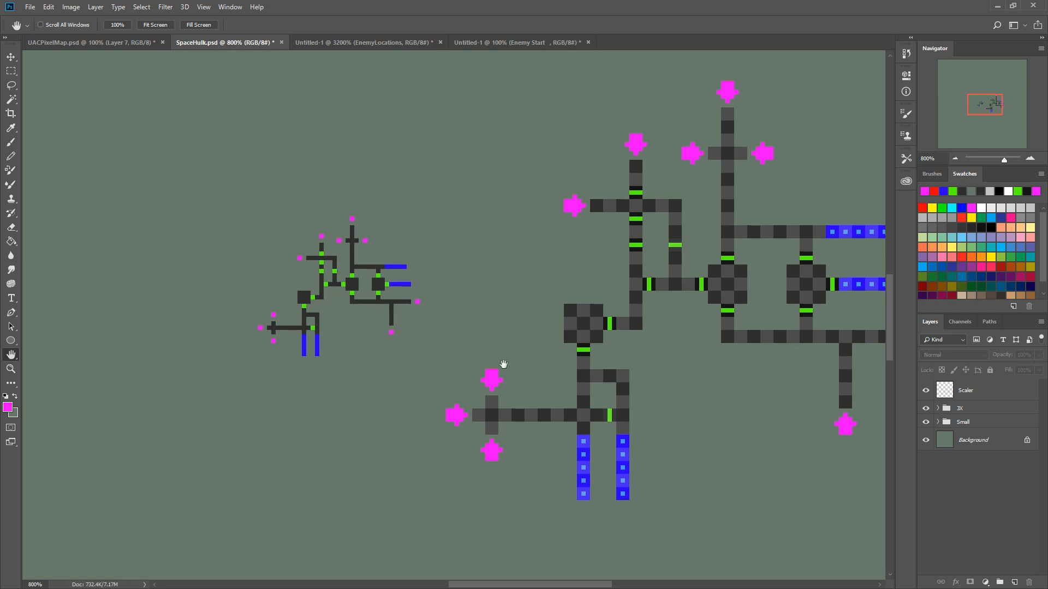
left_click_drag(713, 374, 513, 367)
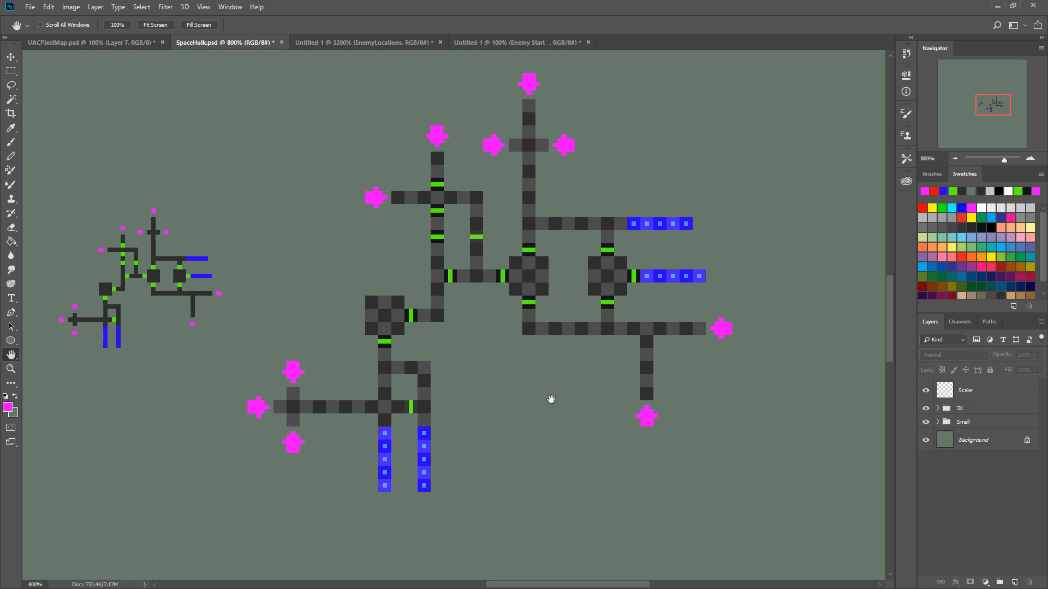
left_click_drag(568, 404, 552, 399)
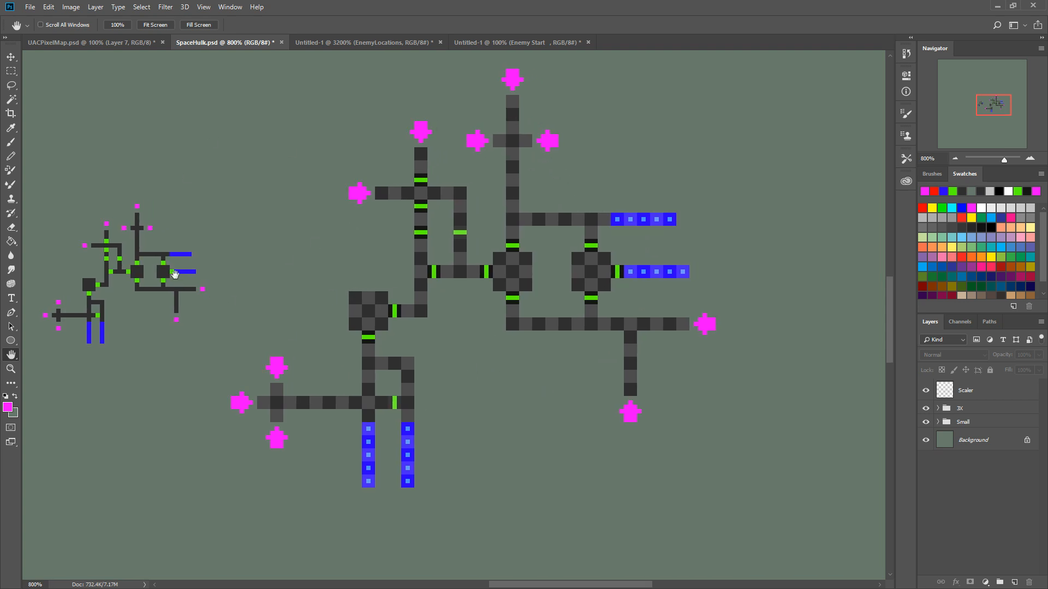
- Duplicate the Map layer in the Untitled-1 map document as Map copy, and move the copy into the empty area beside the original map
left_click(371, 42)
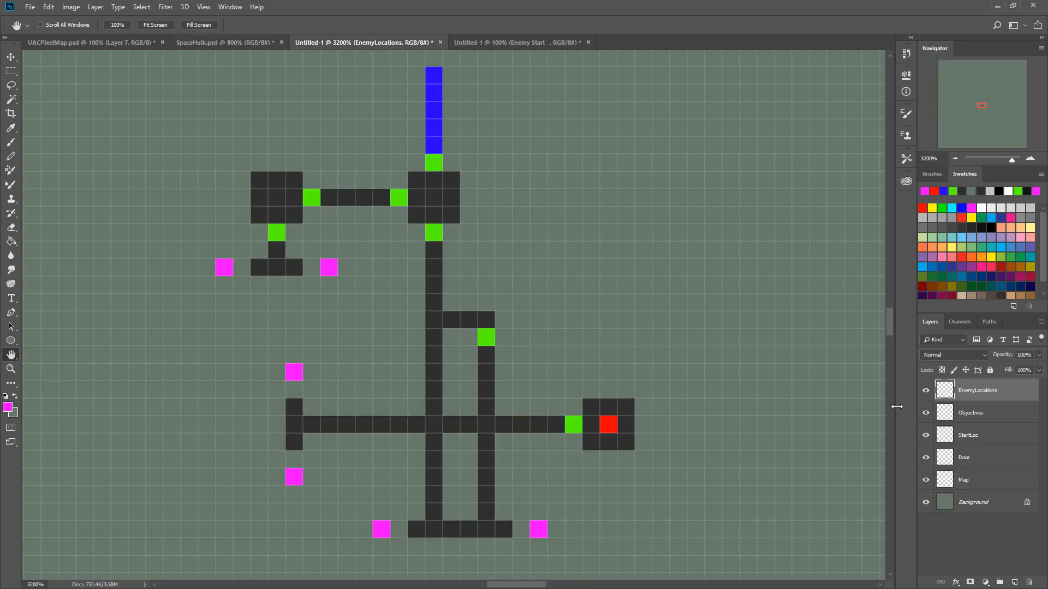
left_click(977, 485)
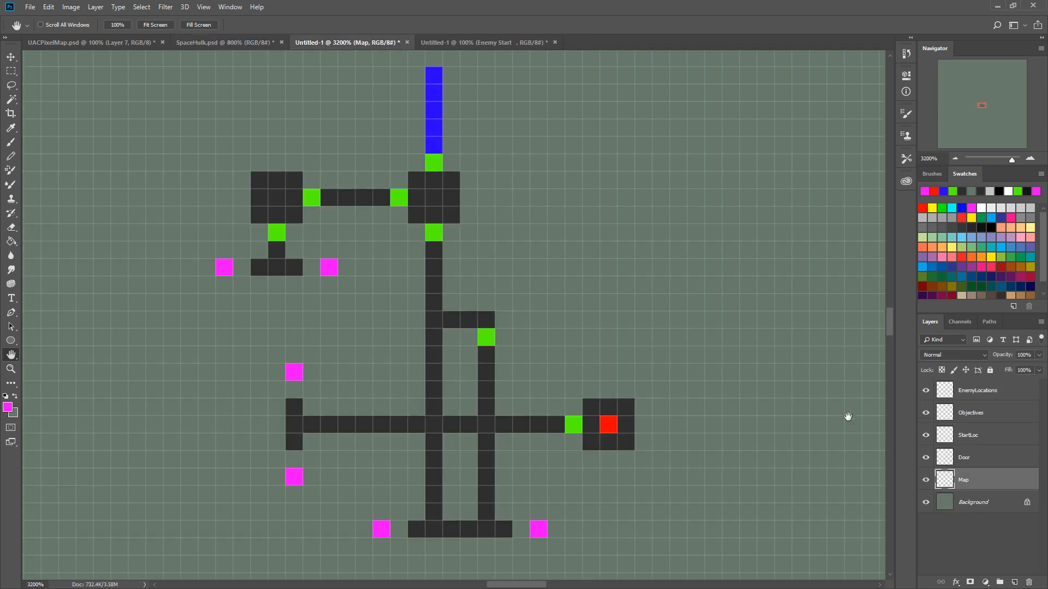
right_click(977, 479)
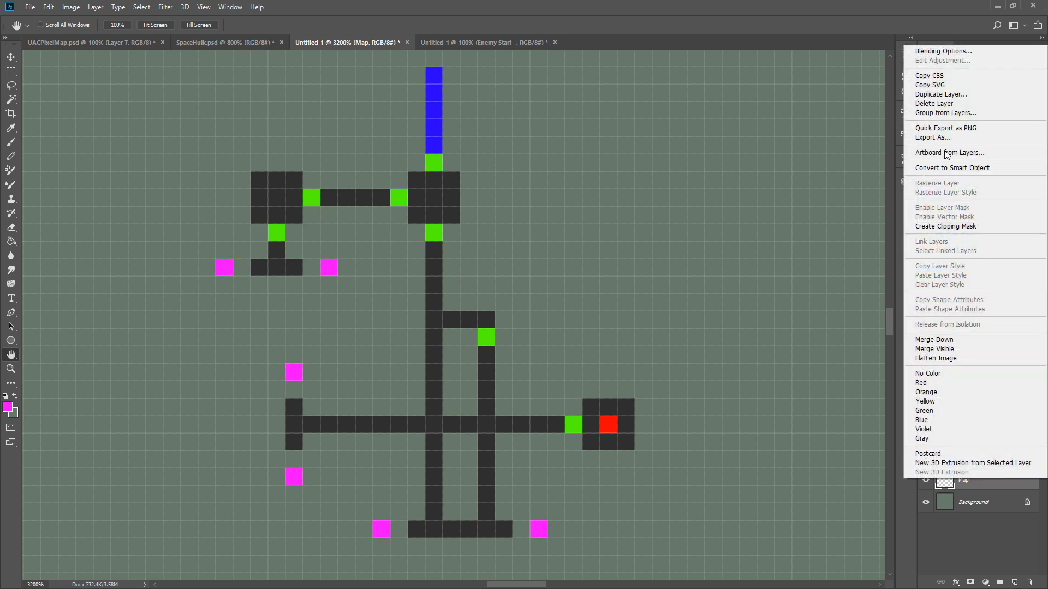
left_click(941, 94)
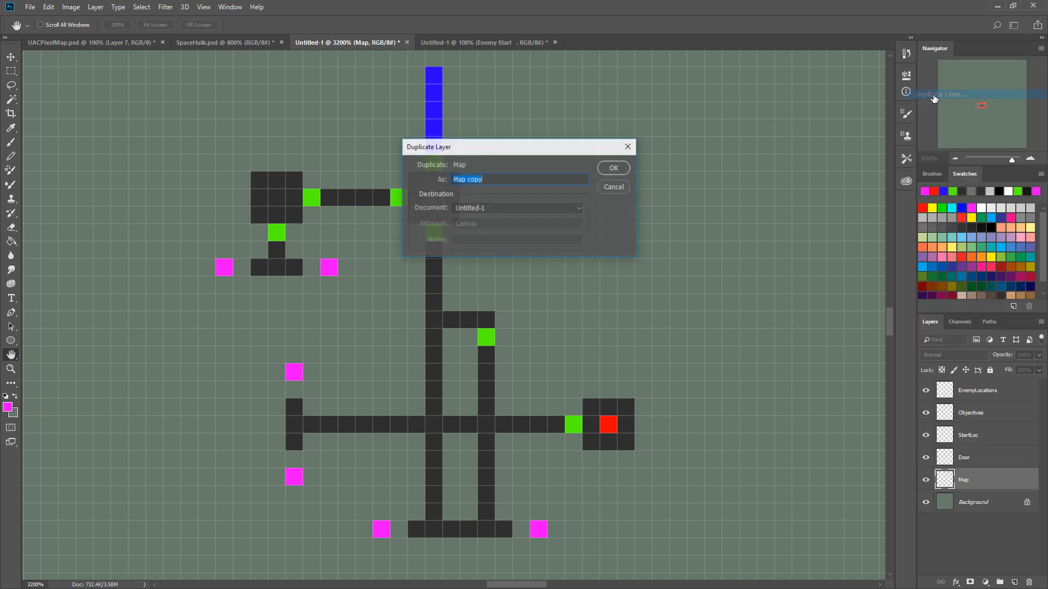
left_click(623, 169)
left_click_drag(632, 270, 397, 294)
key("v")
left_click_drag(282, 346, 806, 328)
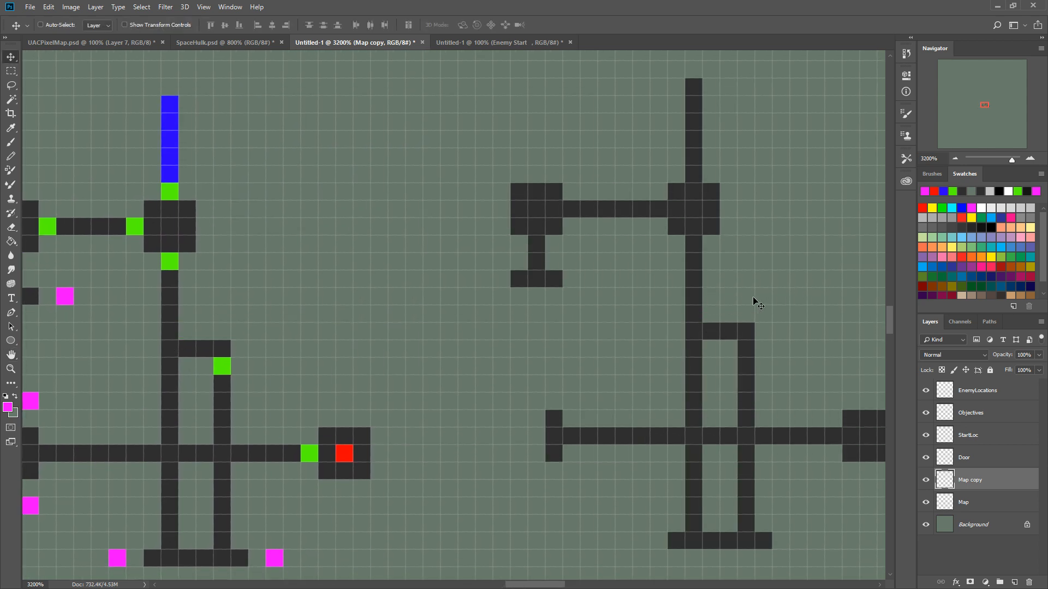
key("h")
left_click_drag(710, 290, 551, 275)
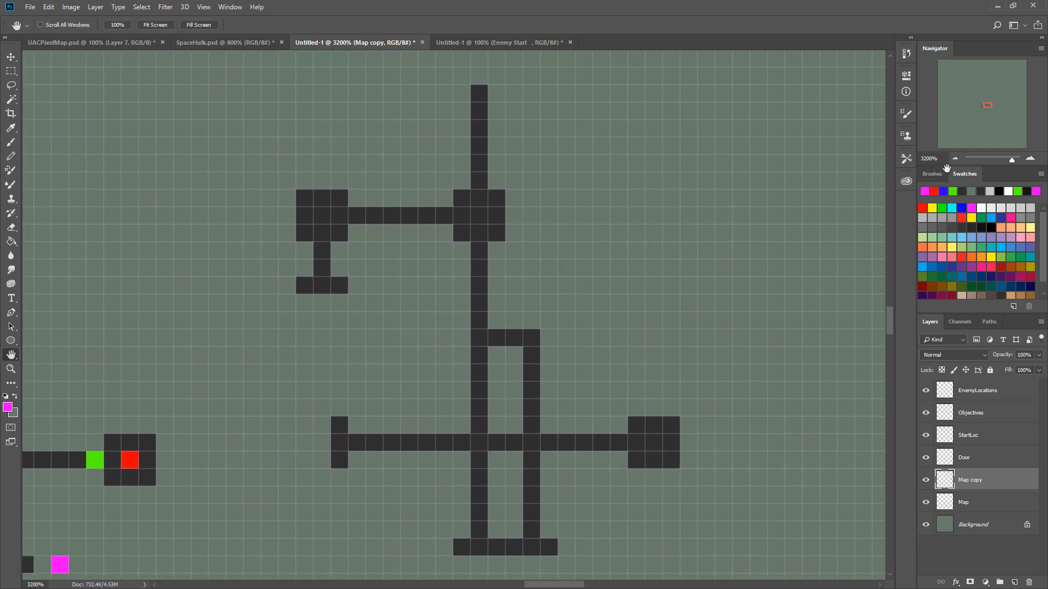
left_click(957, 162)
left_click_drag(648, 257, 552, 241)
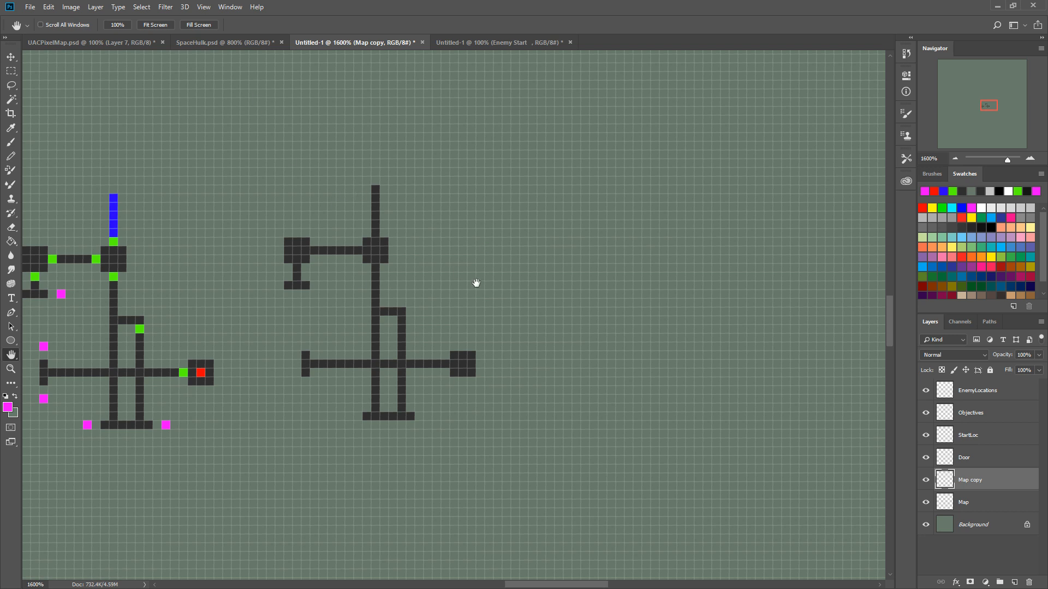
key("ctrl+t")
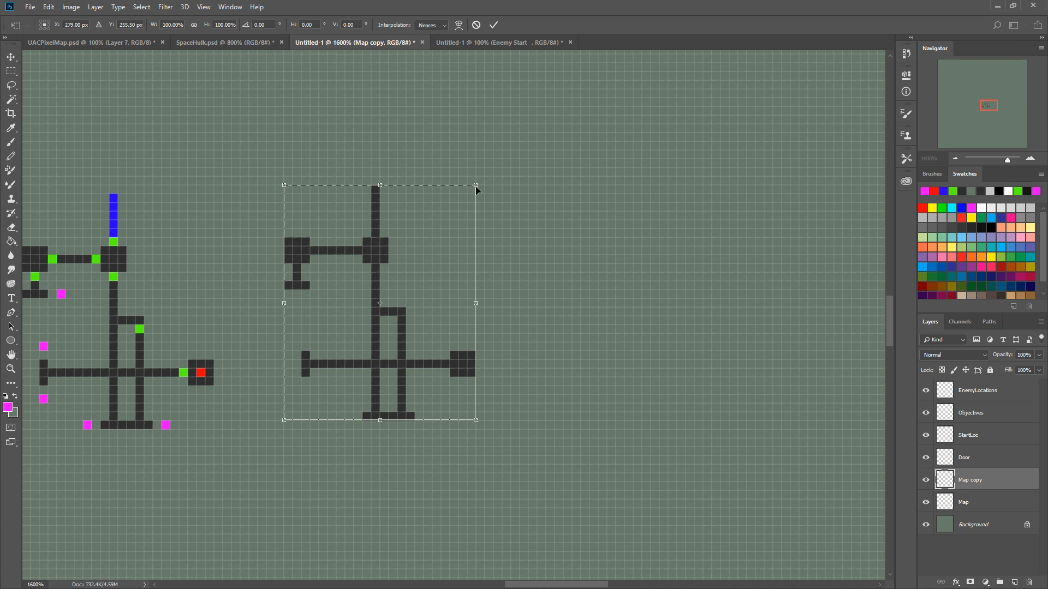
left_click_drag(476, 188, 710, 115)
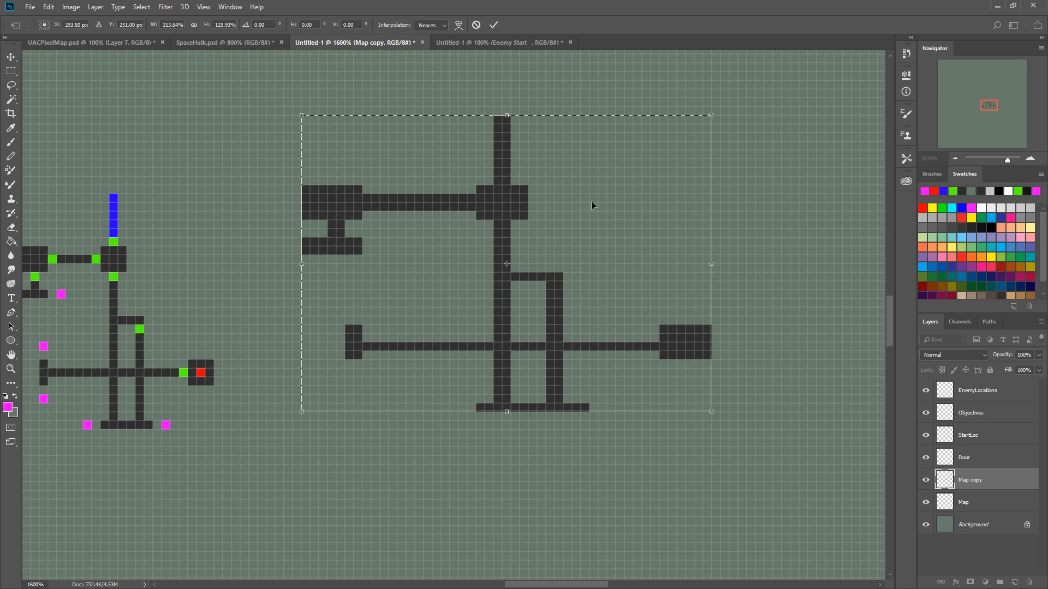
key("Escape")
key("h")
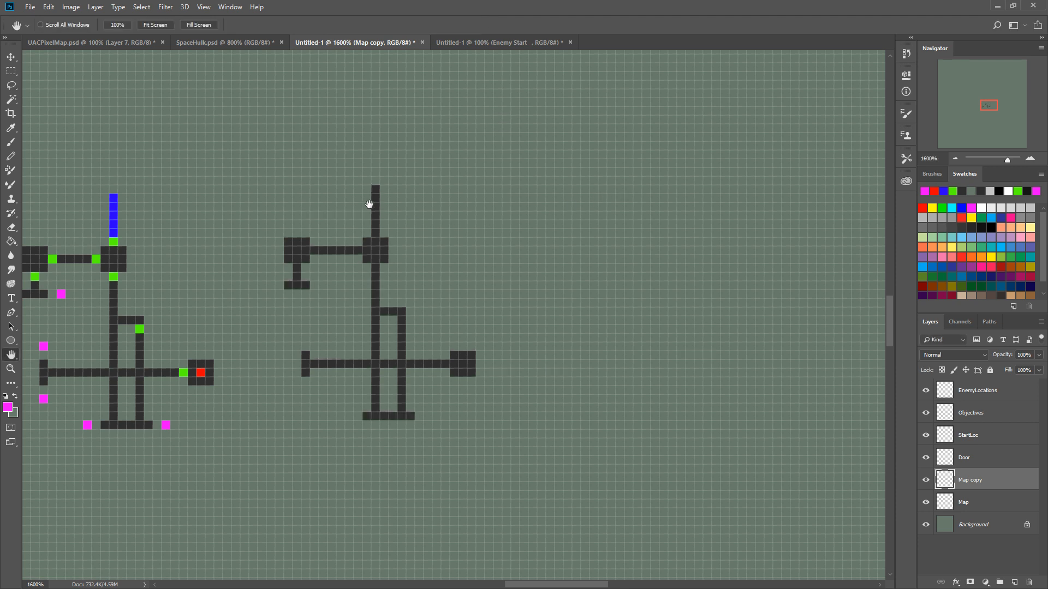
- Scale the Map copy layer to 300% width and 300% height with Free Transform
key("ctrl+t")
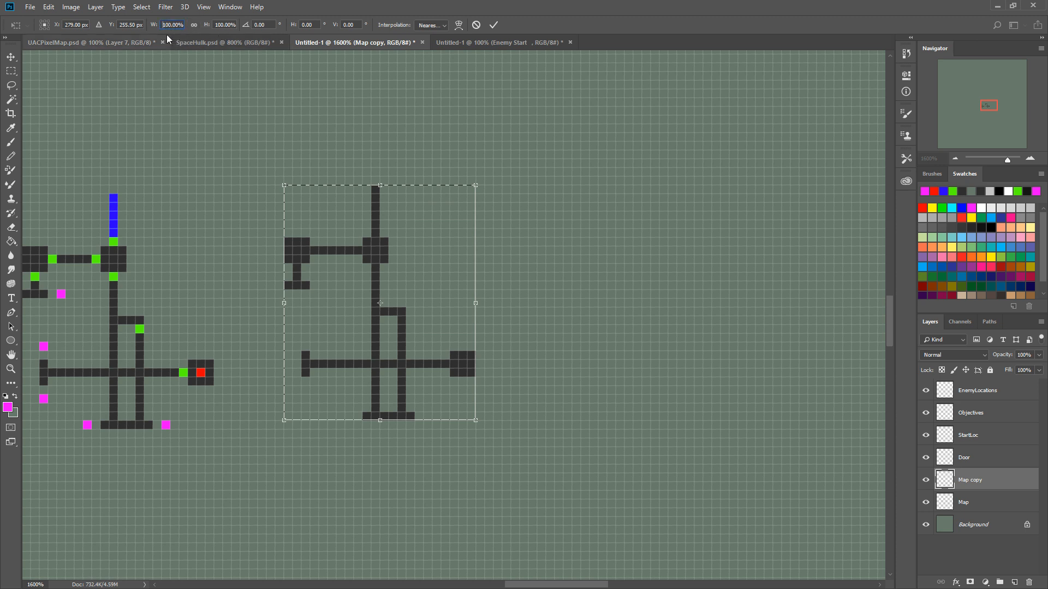
type("300")
key("Return")
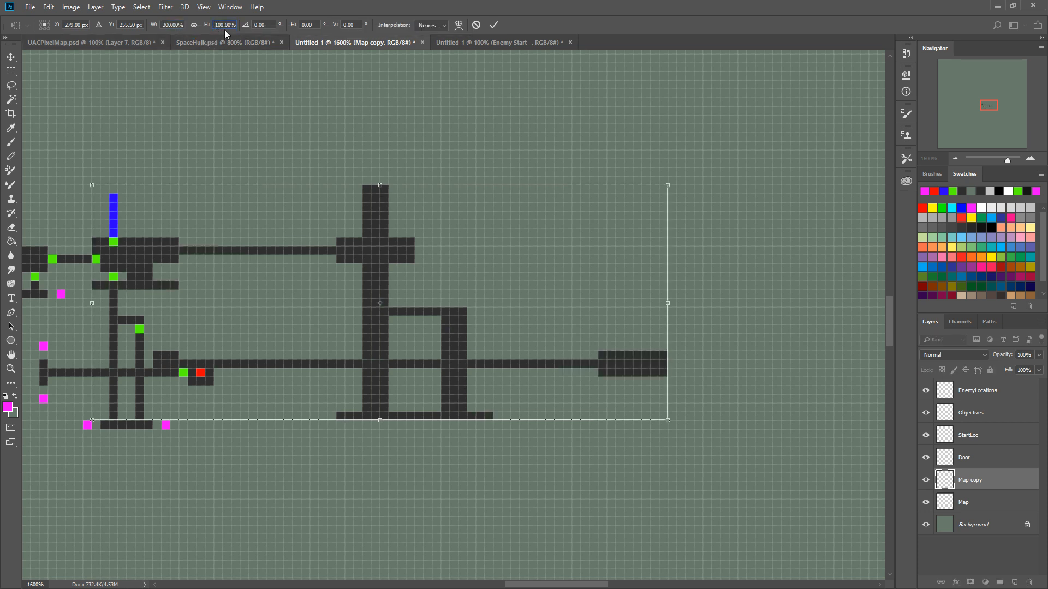
type("300")
key("Return")
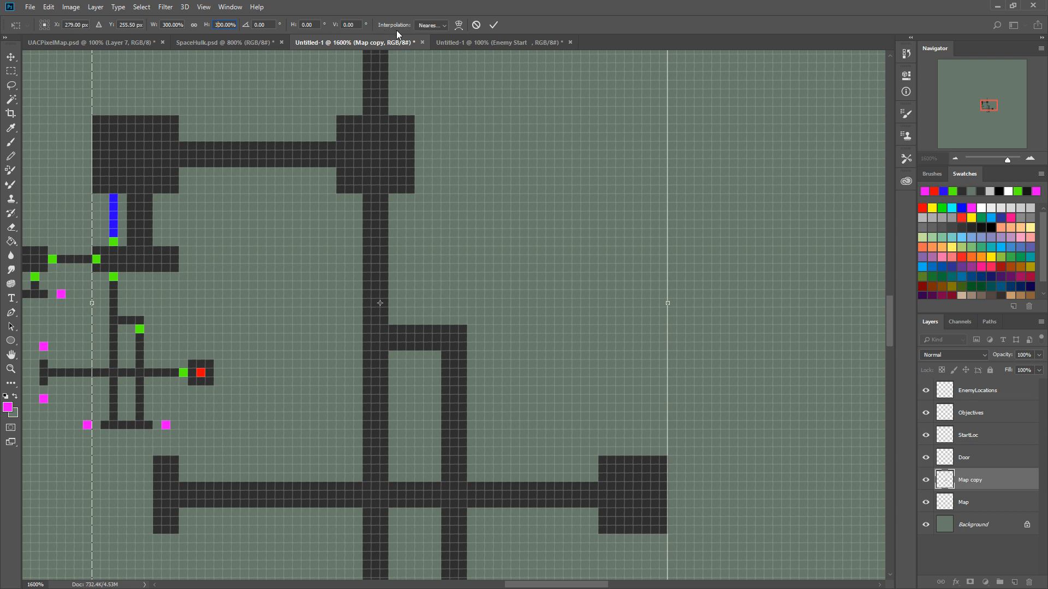
- Try Bilinear and Bicubic interpolation for the scaling, set it back to Nearest Neighbor, and apply the transform
left_click(444, 26)
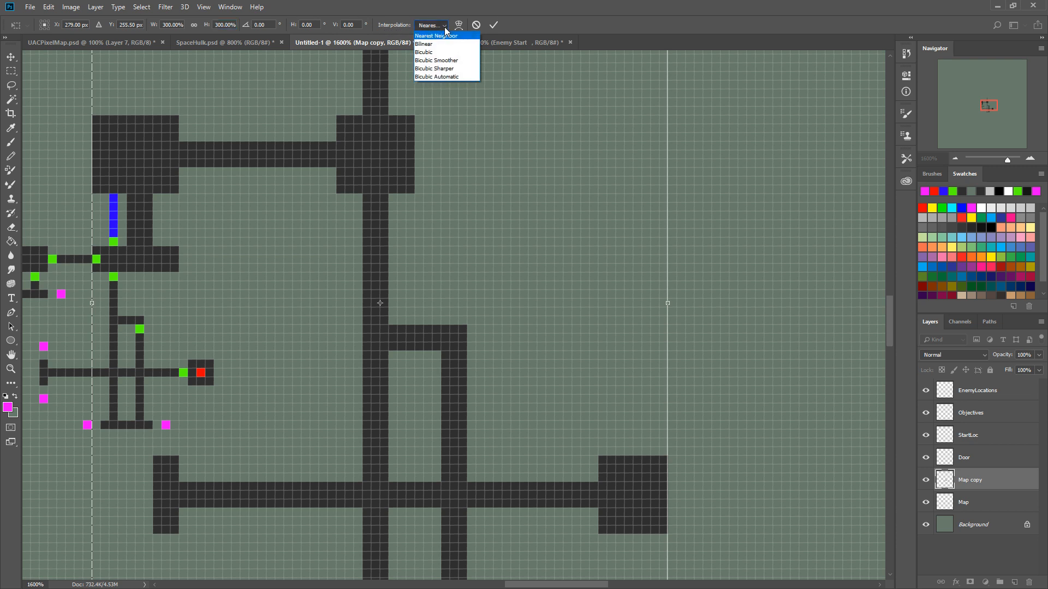
left_click(442, 48)
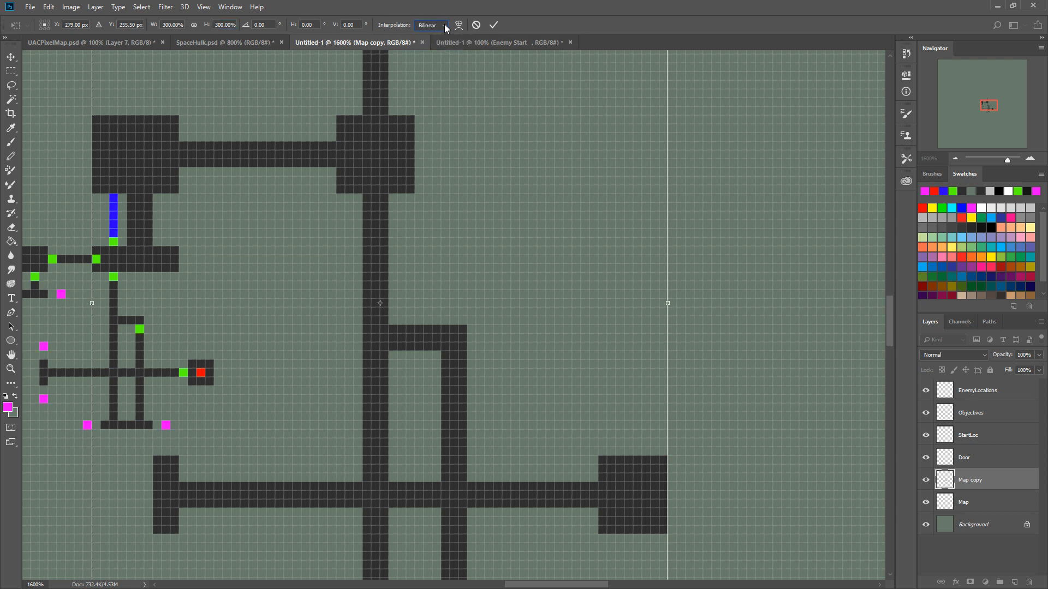
left_click(444, 26)
left_click(437, 52)
left_click(445, 27)
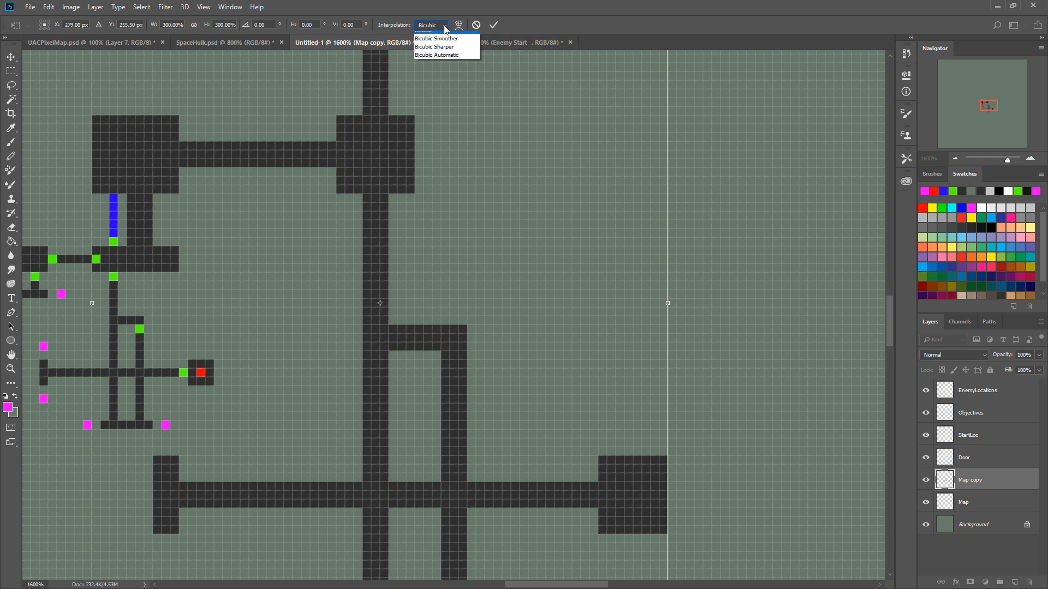
left_click(448, 36)
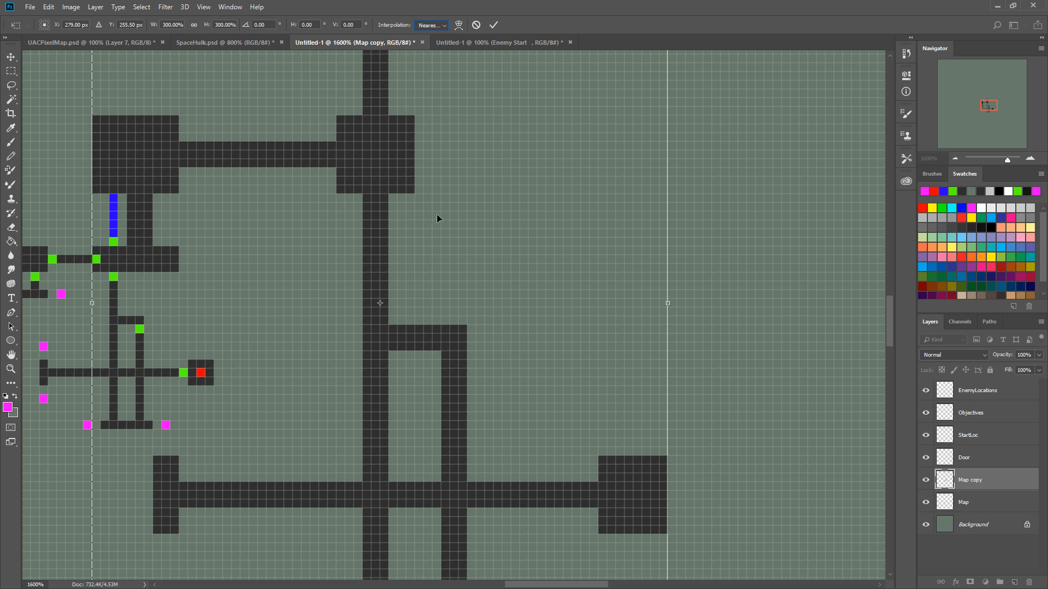
key("Return")
- Move the enlarged Map copy clear of the small map and show both versions at 800% zoom
scroll(371, 253, "left", 5)
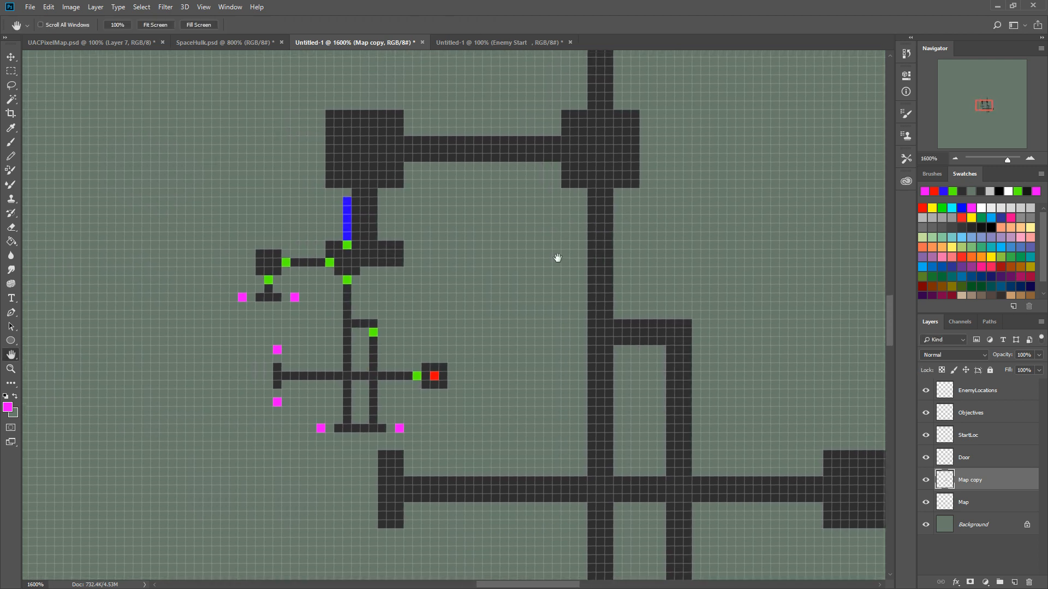
scroll(557, 260, "right", 7)
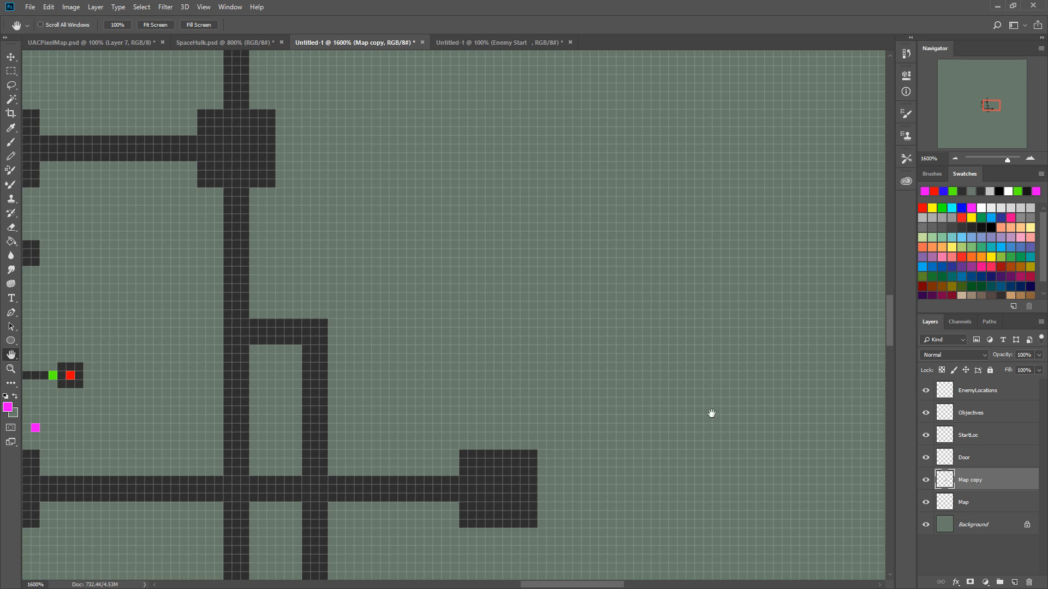
key("v")
left_click_drag(277, 338, 592, 339)
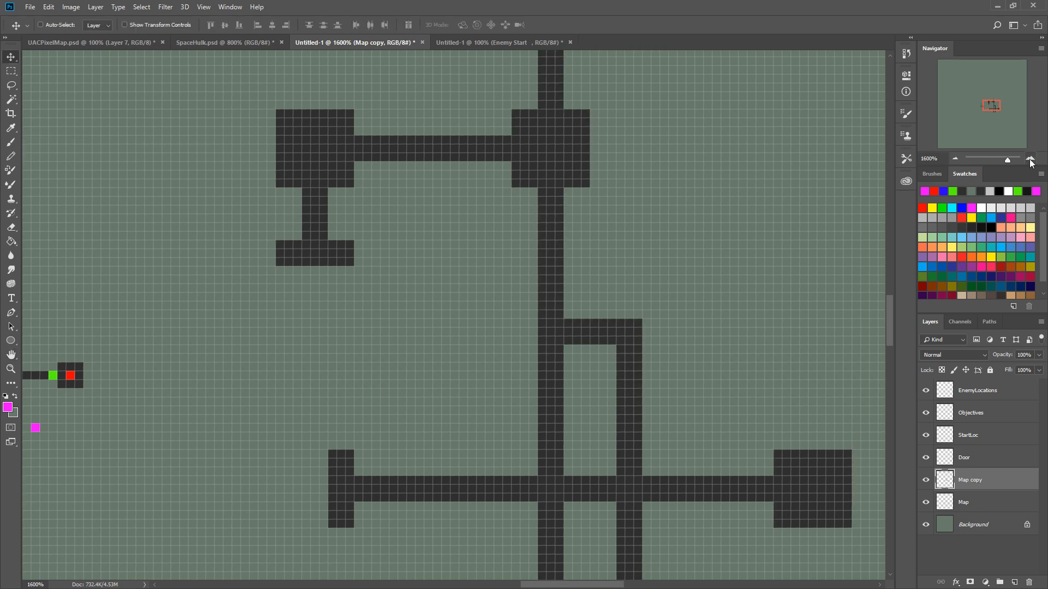
left_click(955, 158)
left_click(955, 158)
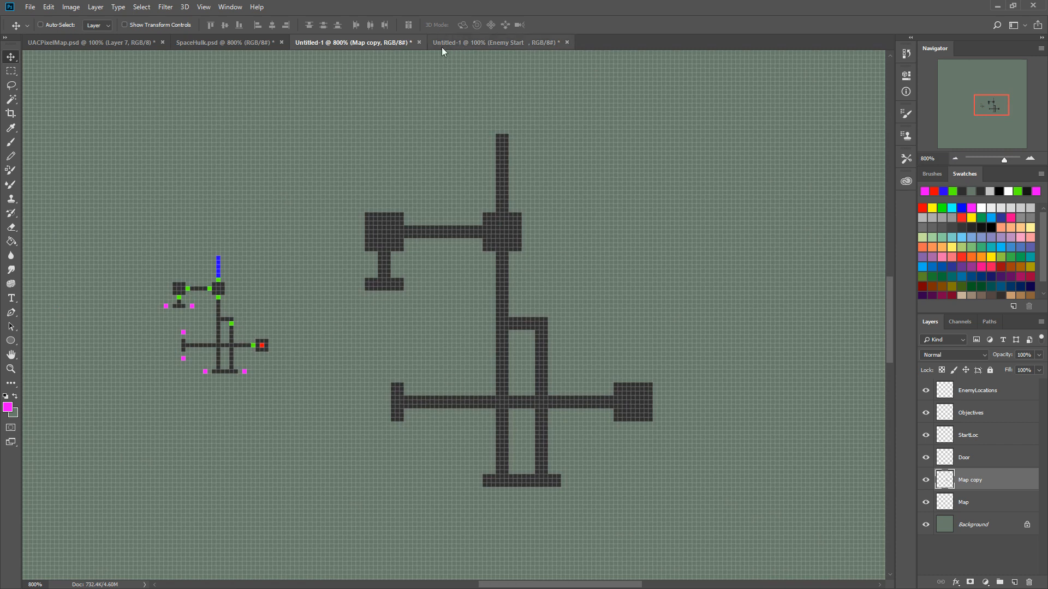
- Switch to UACPixelMap.psd and examine the brown ring-shaped map and its neighbouring small grey maps at 800% zoom
left_click(232, 44)
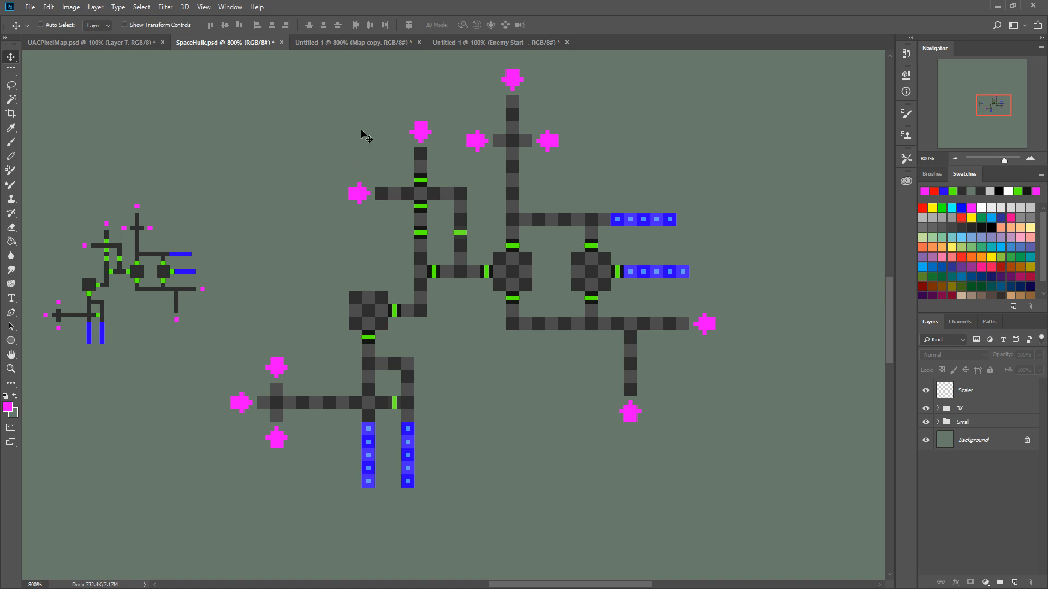
left_click(91, 43)
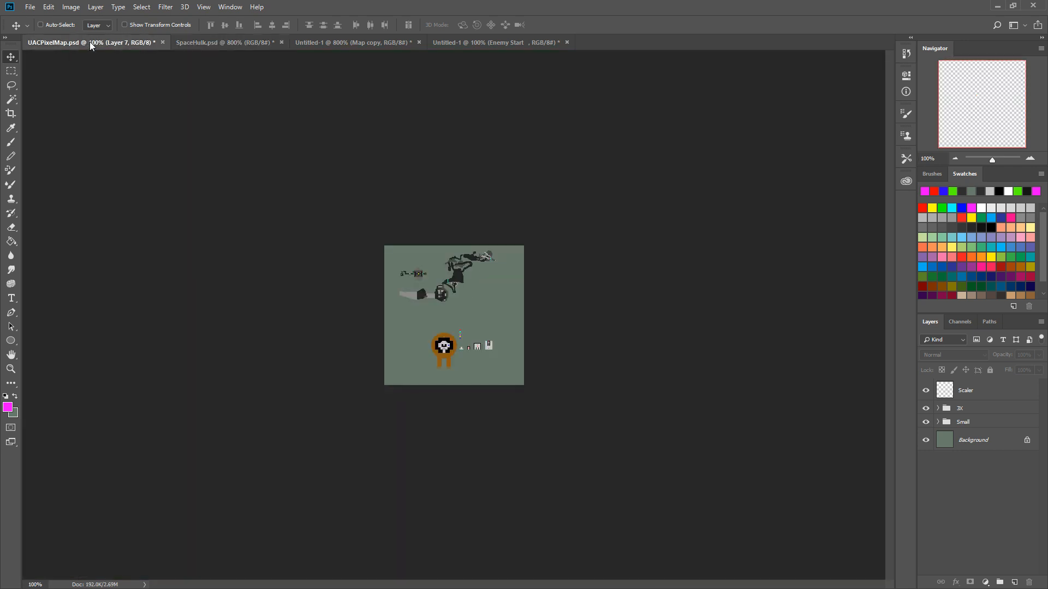
left_click_drag(992, 159, 1008, 162)
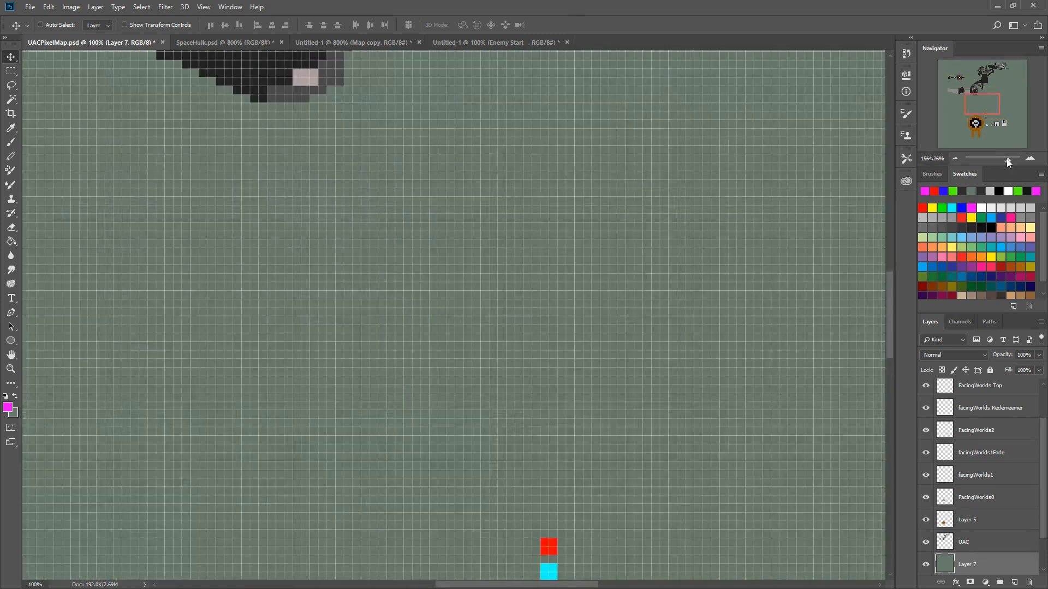
left_click(954, 158)
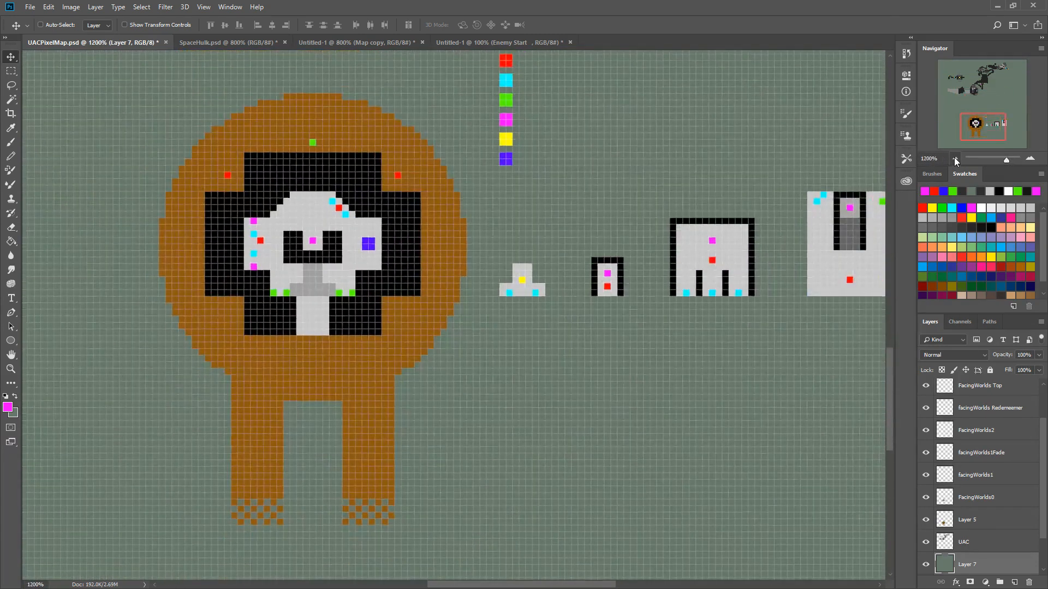
left_click(954, 158)
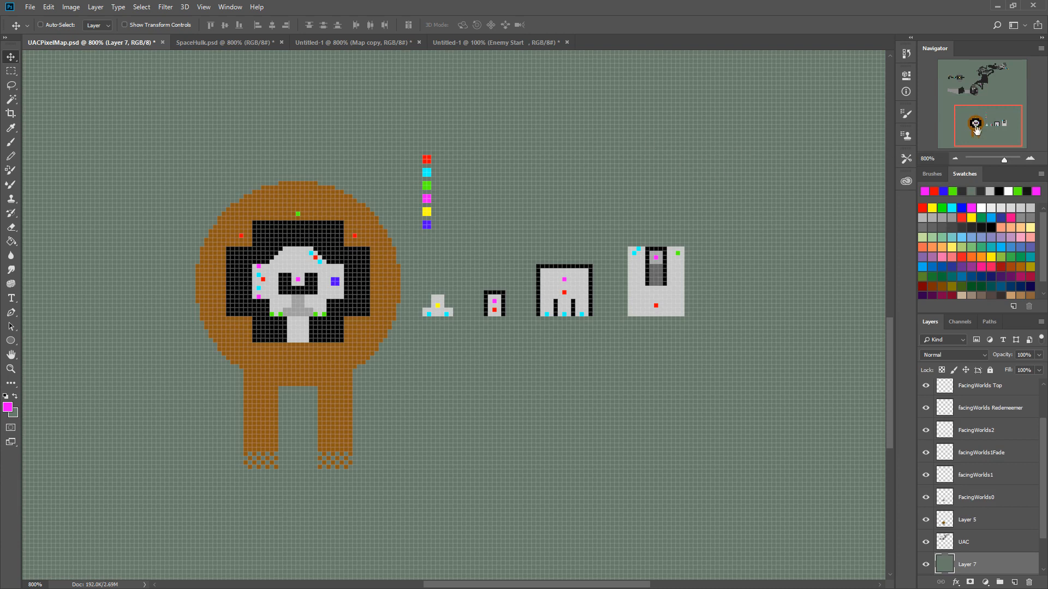
- Examine the small grey map with yellow and cyan pixels in the upper part of UACPixelMap.psd at 1600% zoom
left_click(955, 158)
left_click_drag(979, 127, 977, 85)
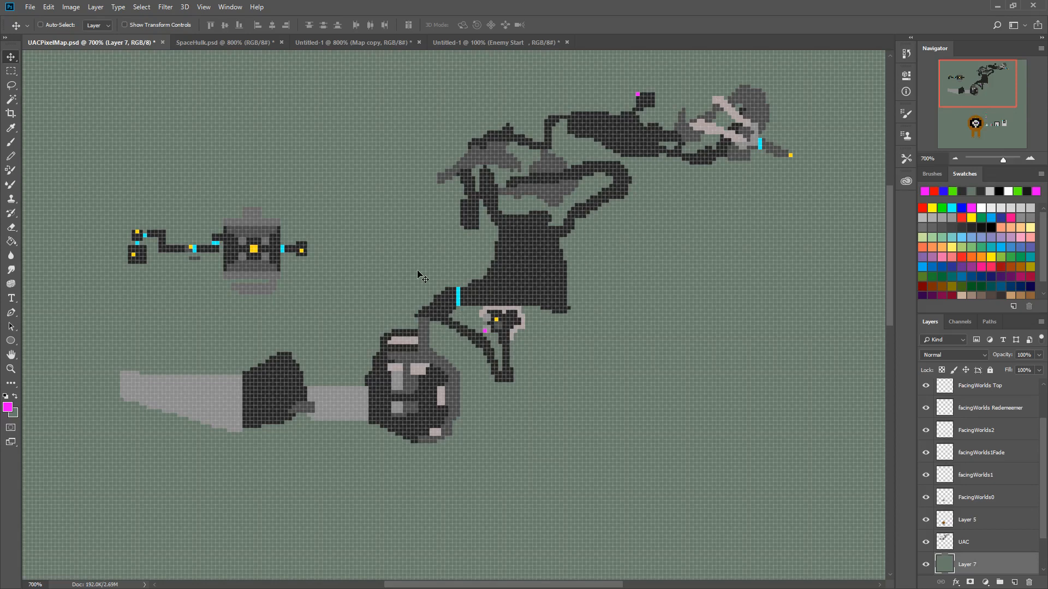
left_click(1029, 157)
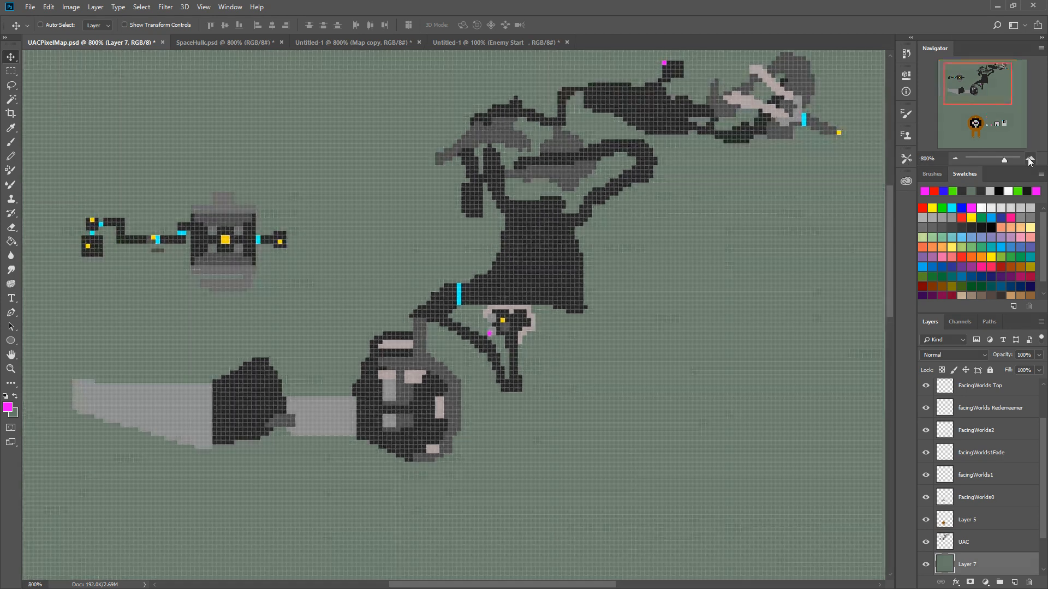
left_click(1029, 158)
left_click(1029, 158)
left_click_drag(974, 88, 956, 83)
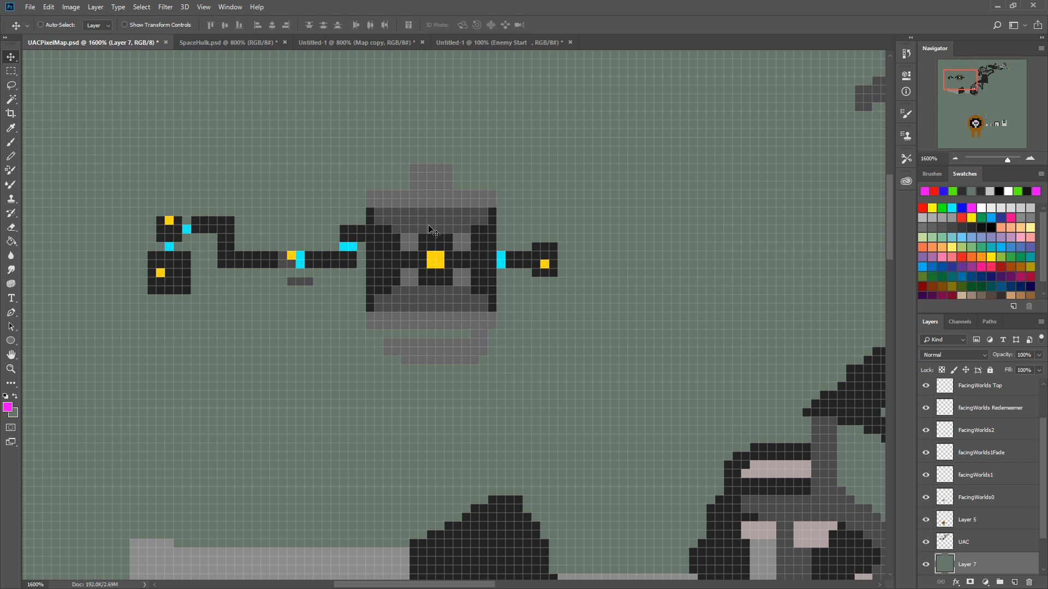
- Examine the large dark grey maps in UACPixelMap.psd at 800% zoom, and return to the small and 3X maps in SpaceHulk.psd
left_click(955, 158)
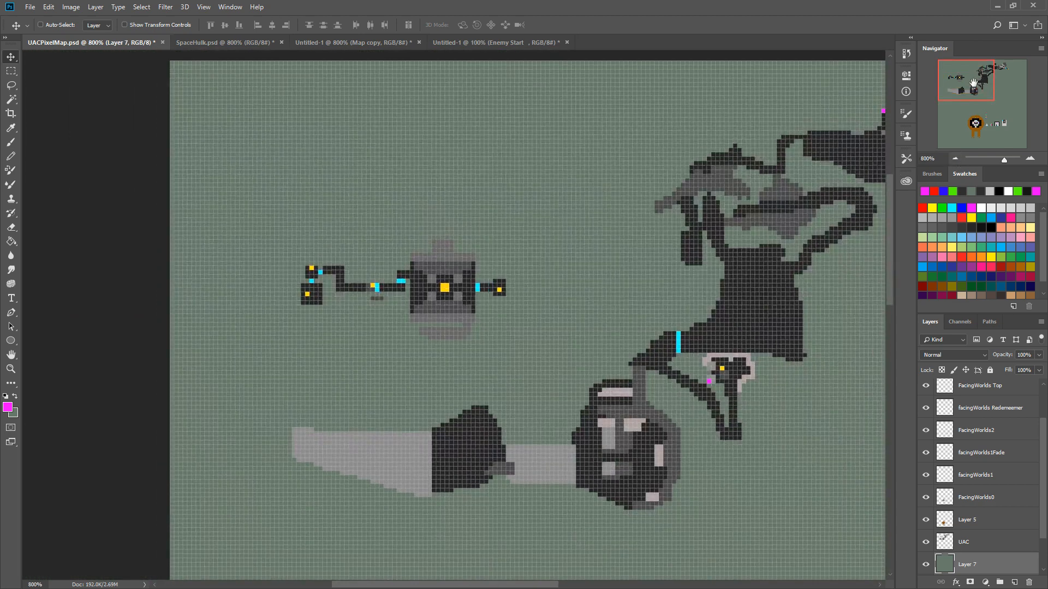
left_click_drag(973, 83, 984, 87)
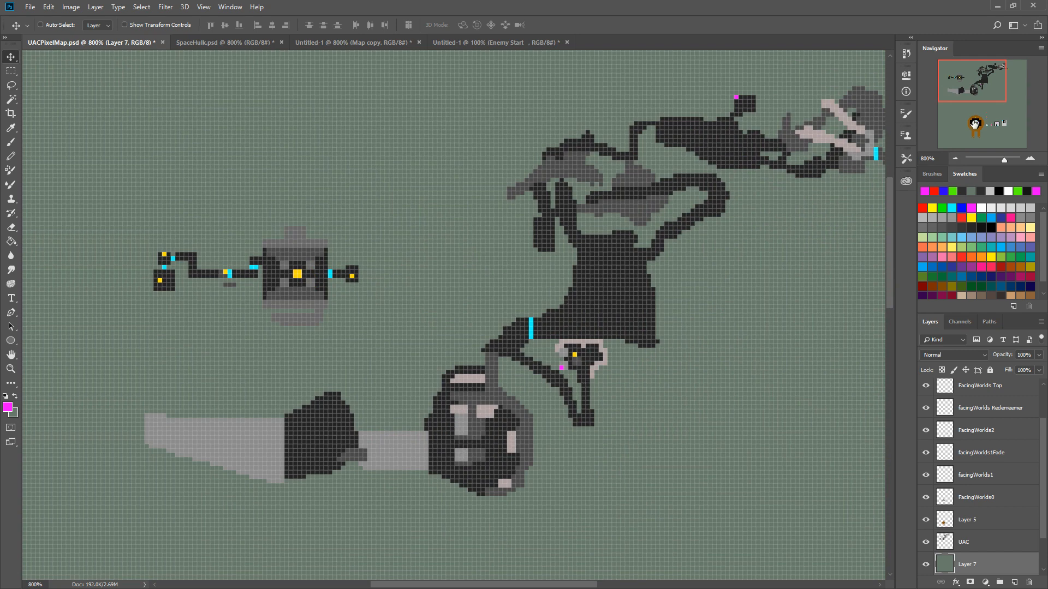
left_click_drag(987, 79, 998, 79)
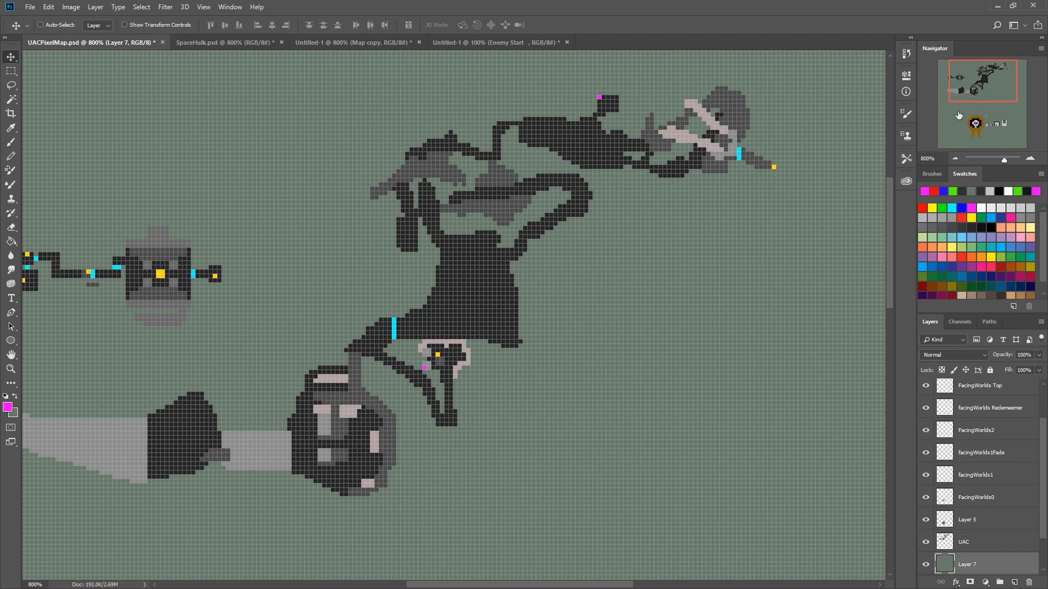
left_click_drag(976, 85, 971, 84)
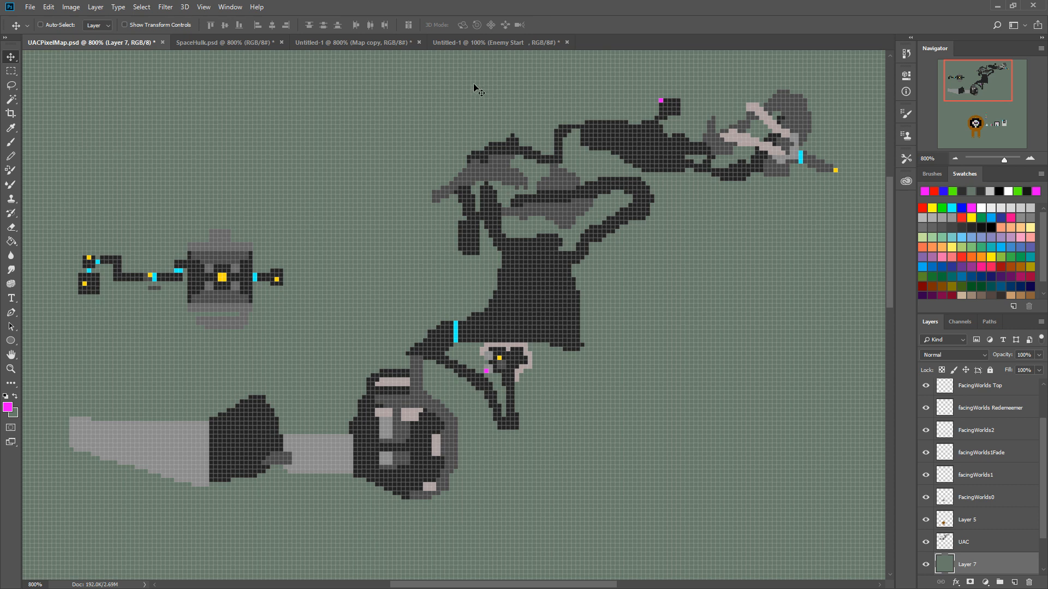
left_click(338, 44)
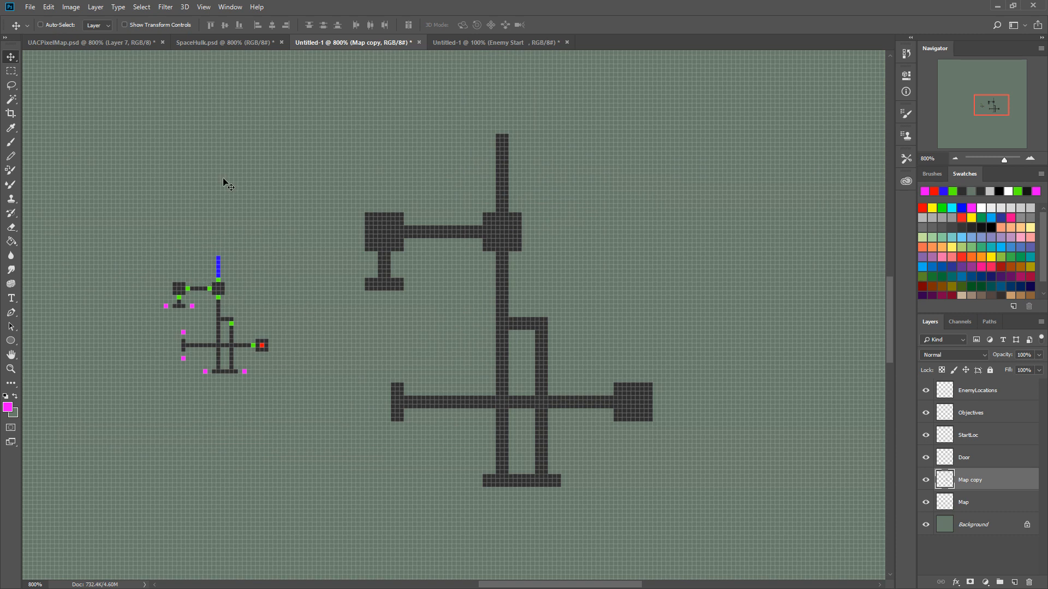
left_click(248, 42)
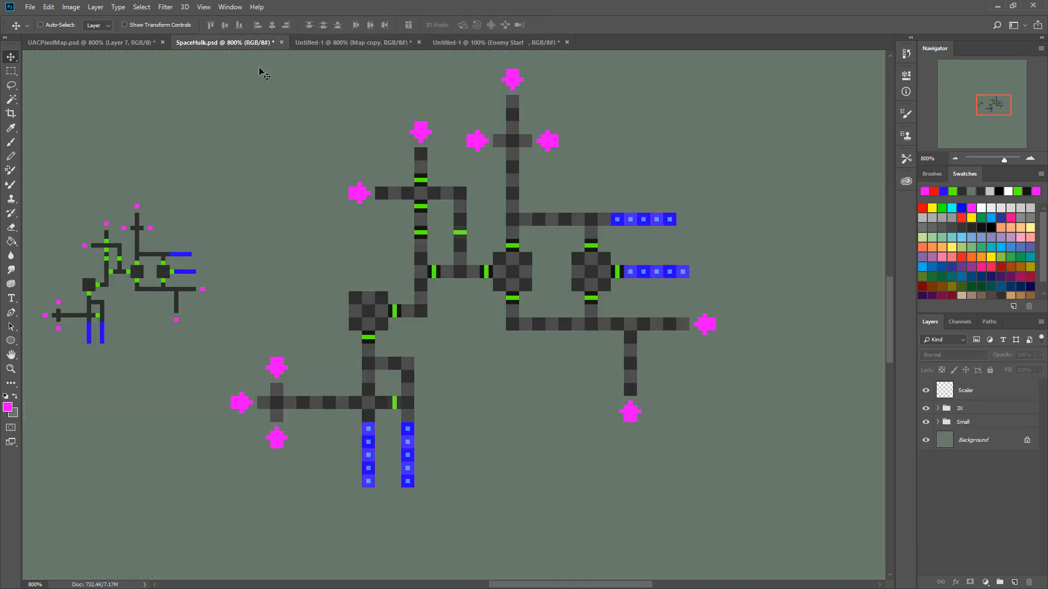